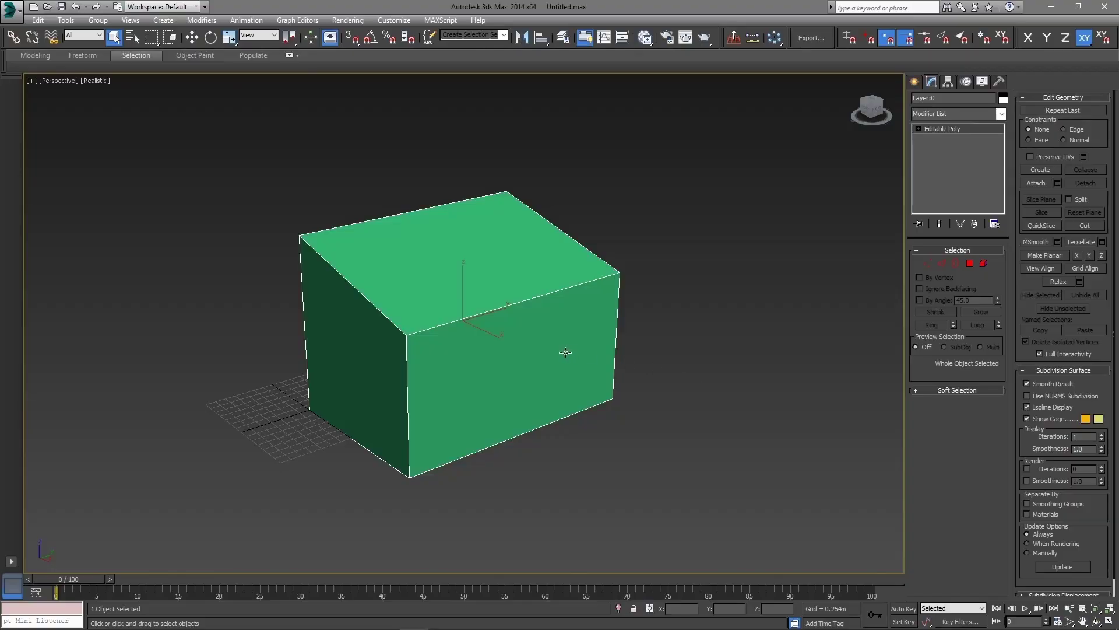
Add an Unwrap UVW modifier to the box, turn off map seam display, and enter Polygon level
{"action": "middle_click_drag", "start_coordinate": [528, 354], "coordinate": [561, 345], "text": "alt"}
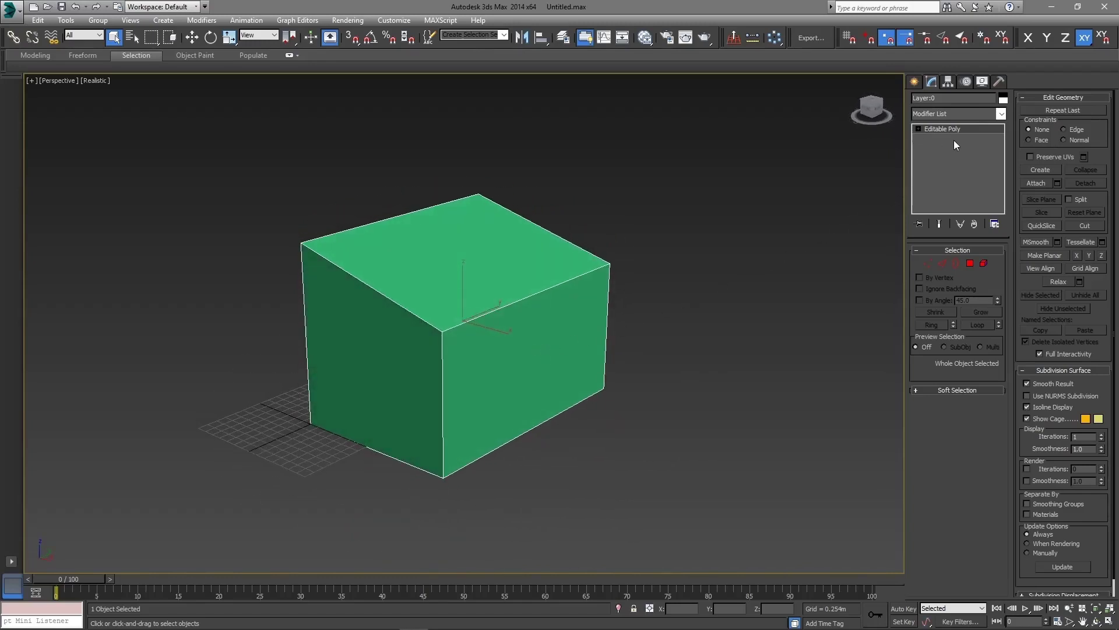
{"action": "left_click", "coordinate": [1001, 114]}
{"action": "key", "text": "u"}
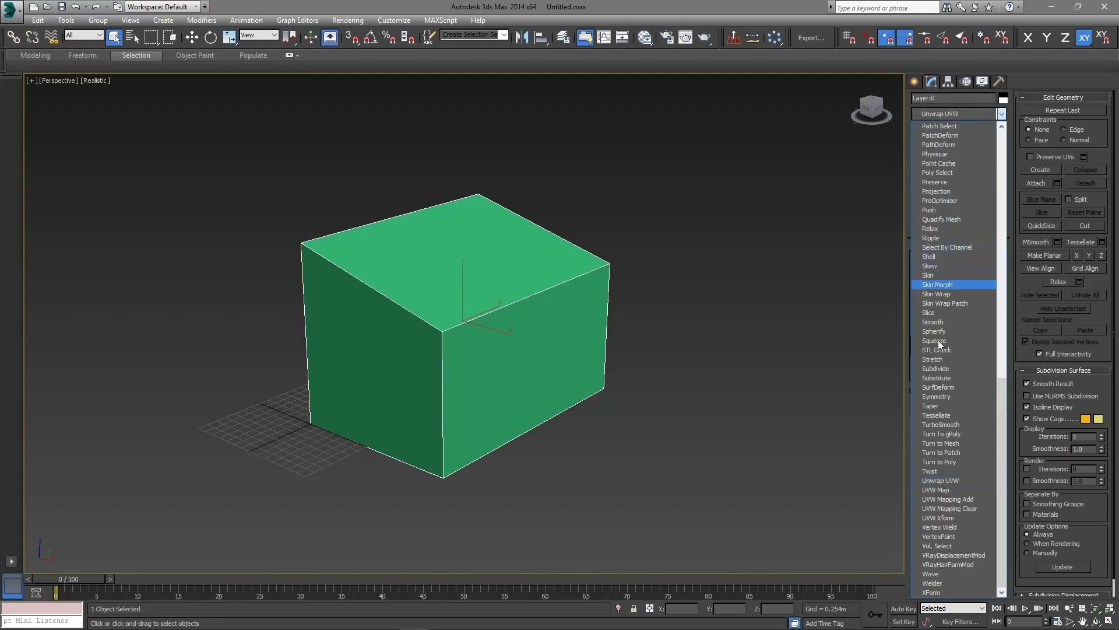
{"action": "left_click", "coordinate": [967, 480]}
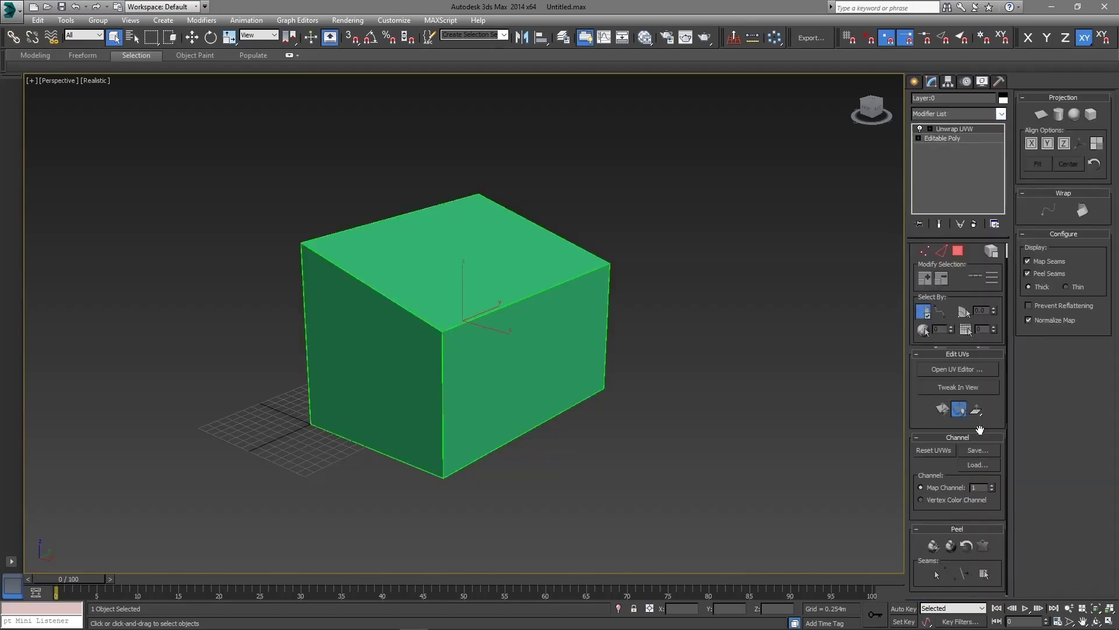
{"action": "left_click", "coordinate": [1027, 260]}
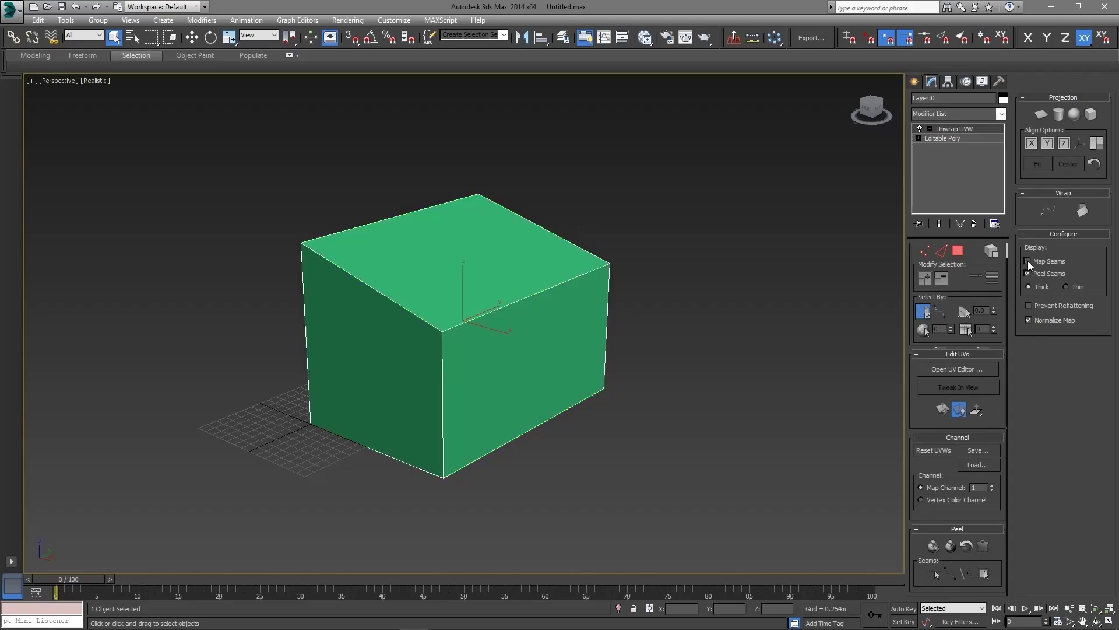
{"action": "left_click", "coordinate": [958, 251]}
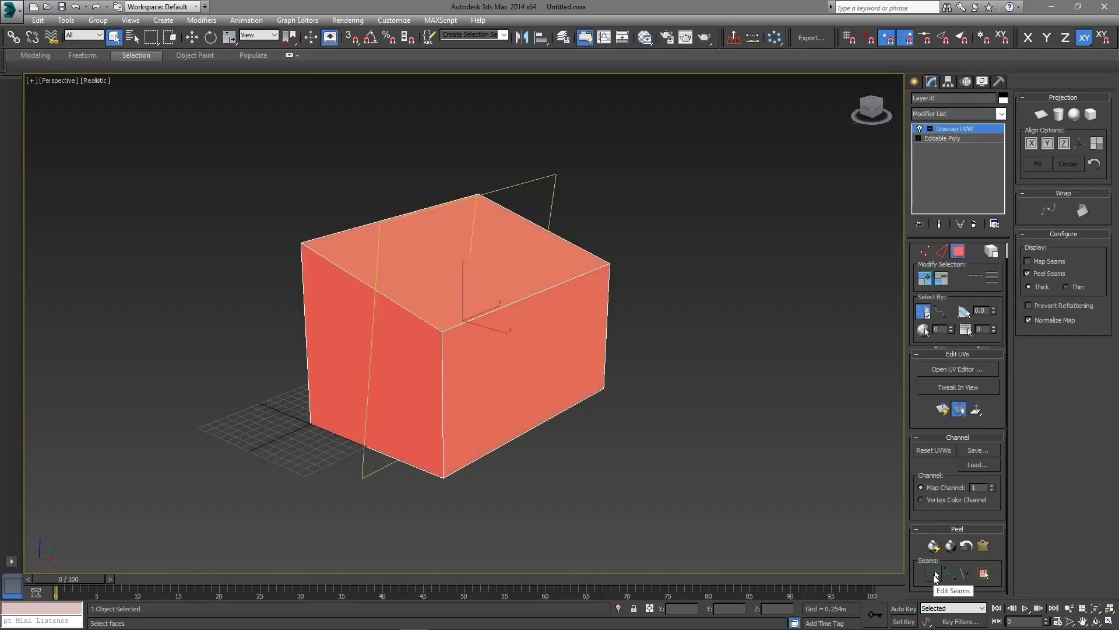
Turn on Edit Seams and mark a front edge and the two top edges as peel seams
{"action": "left_click", "coordinate": [935, 574]}
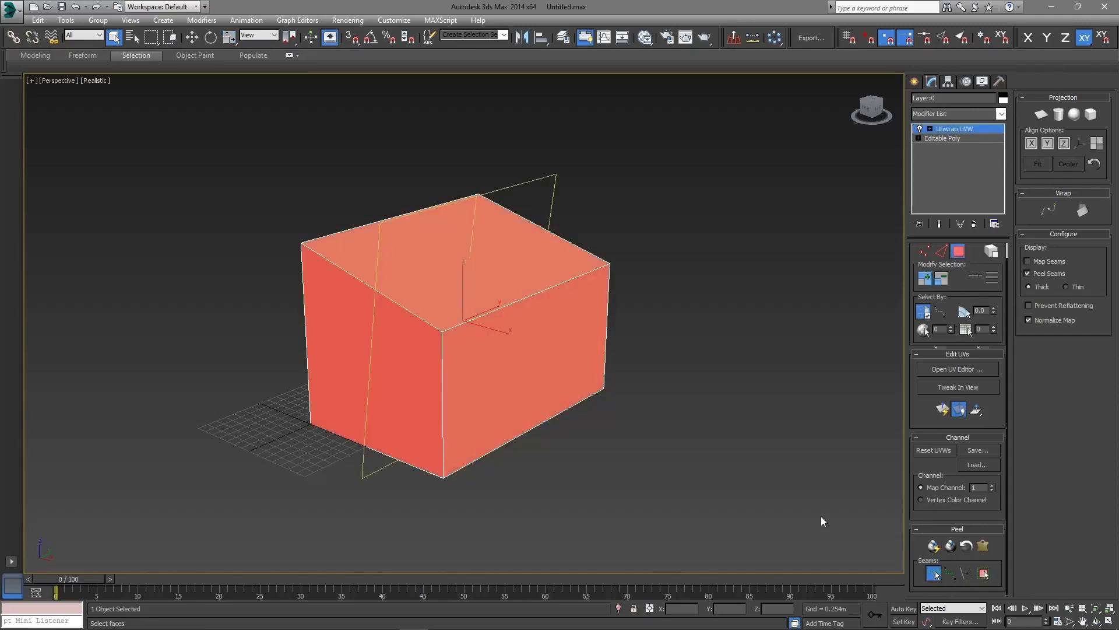
{"action": "middle_click_drag", "start_coordinate": [475, 362], "coordinate": [456, 352], "text": "alt"}
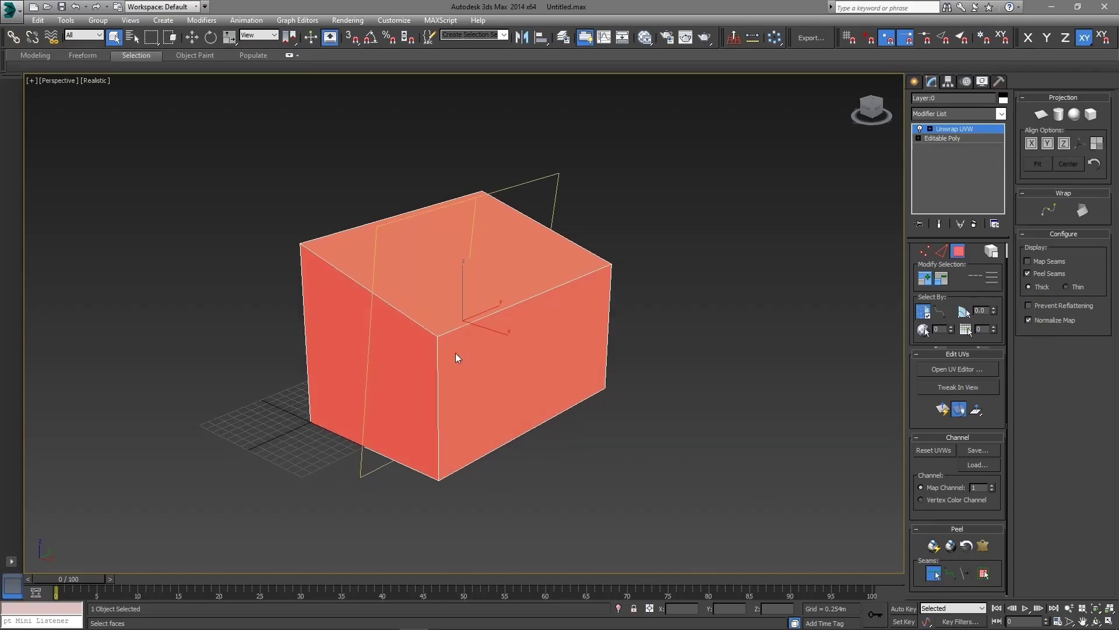
{"action": "left_click", "coordinate": [428, 328]}
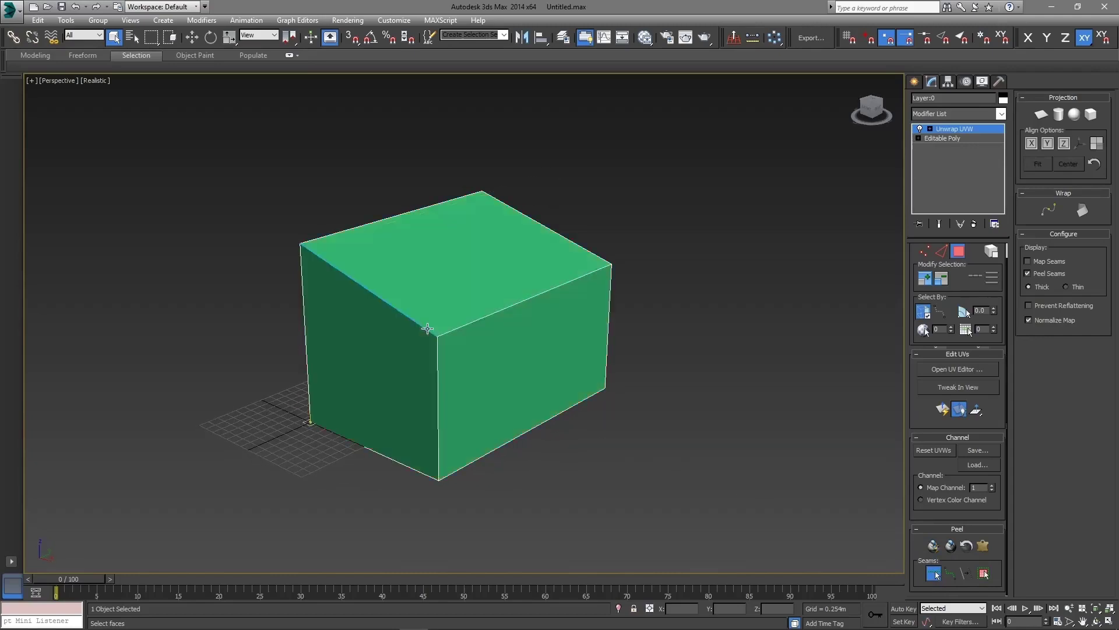
{"action": "left_click", "coordinate": [359, 227]}
{"action": "left_click", "coordinate": [537, 223]}
Mark the inner vertical and two lower edges as seams, then select all faces
{"action": "middle_click_drag", "start_coordinate": [481, 396], "coordinate": [404, 321], "text": "alt"}
{"action": "left_click", "coordinate": [374, 302]}
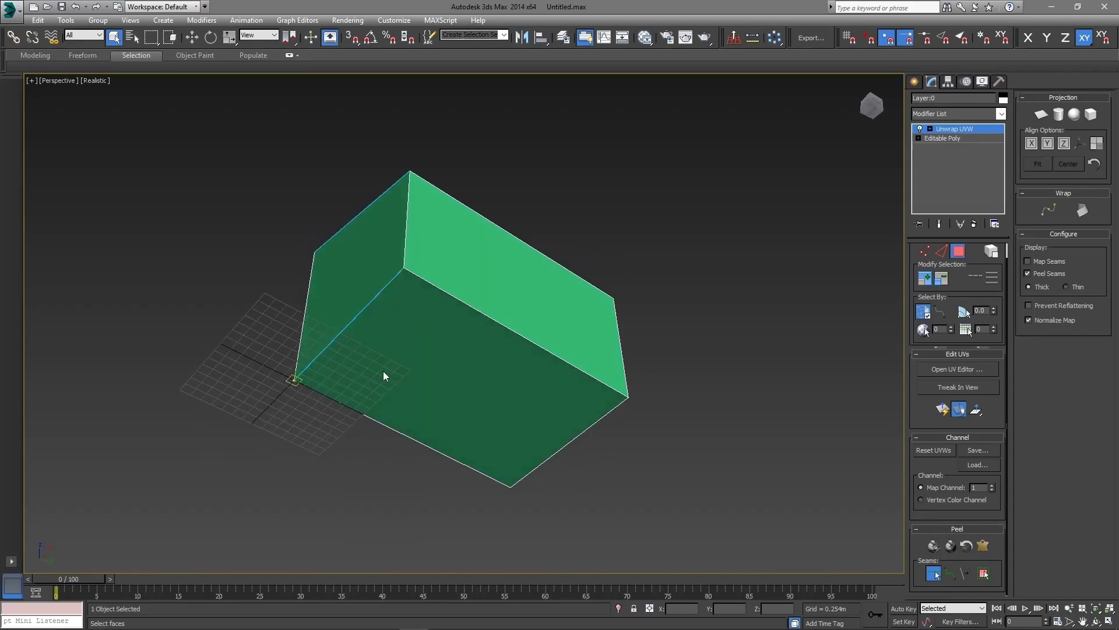
{"action": "left_click", "coordinate": [407, 437]}
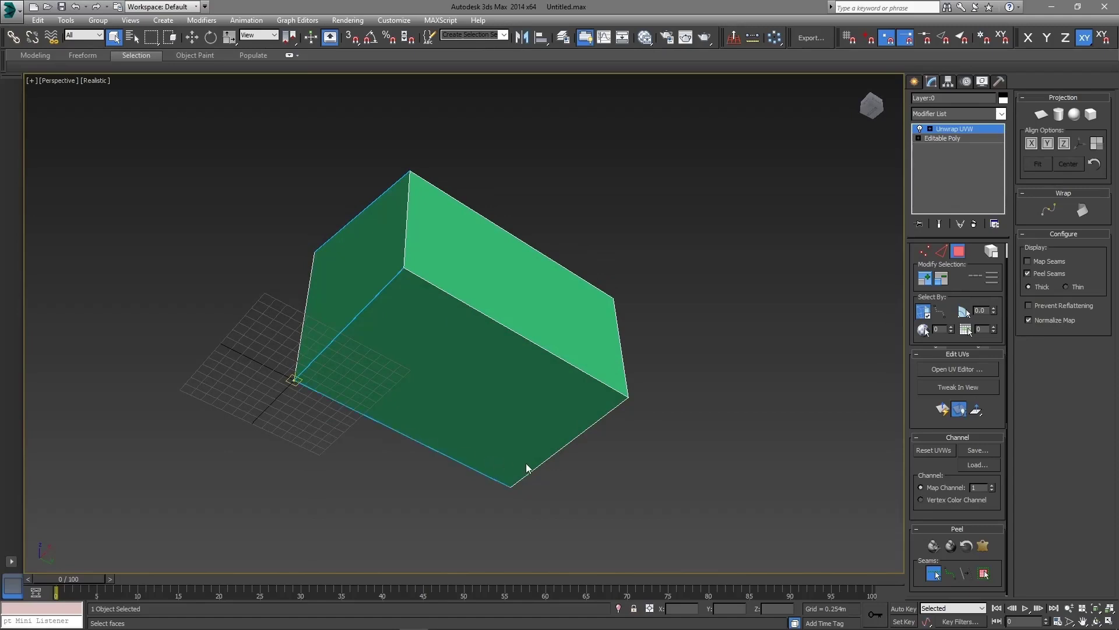
{"action": "left_click", "coordinate": [563, 449]}
{"action": "middle_click_drag", "start_coordinate": [562, 445], "coordinate": [631, 354], "text": "alt"}
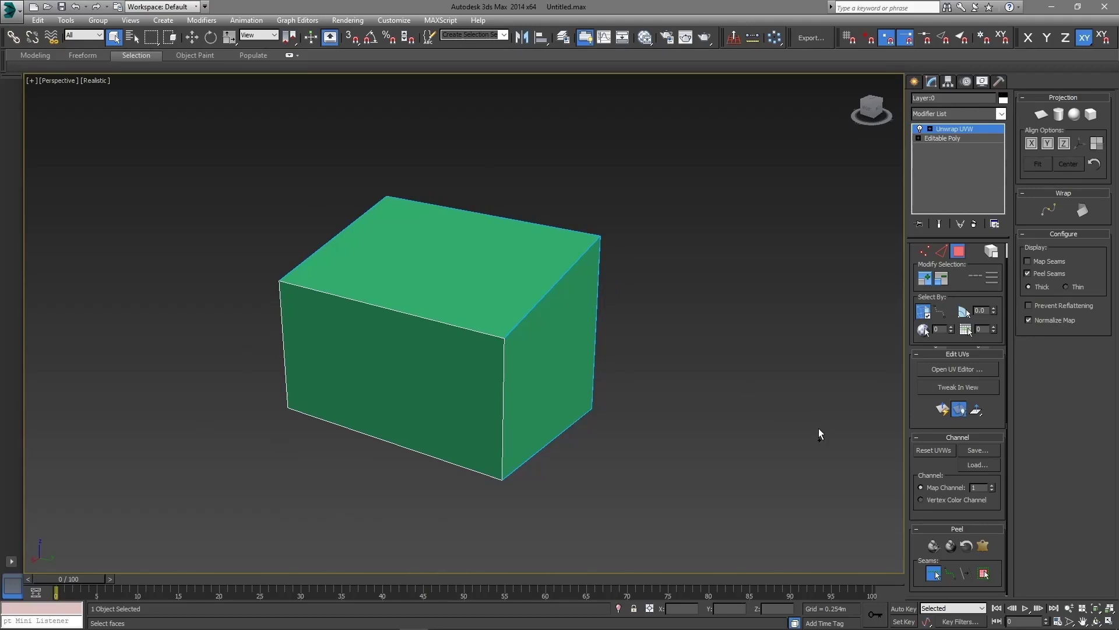
{"action": "key", "text": "ctrl+a"}
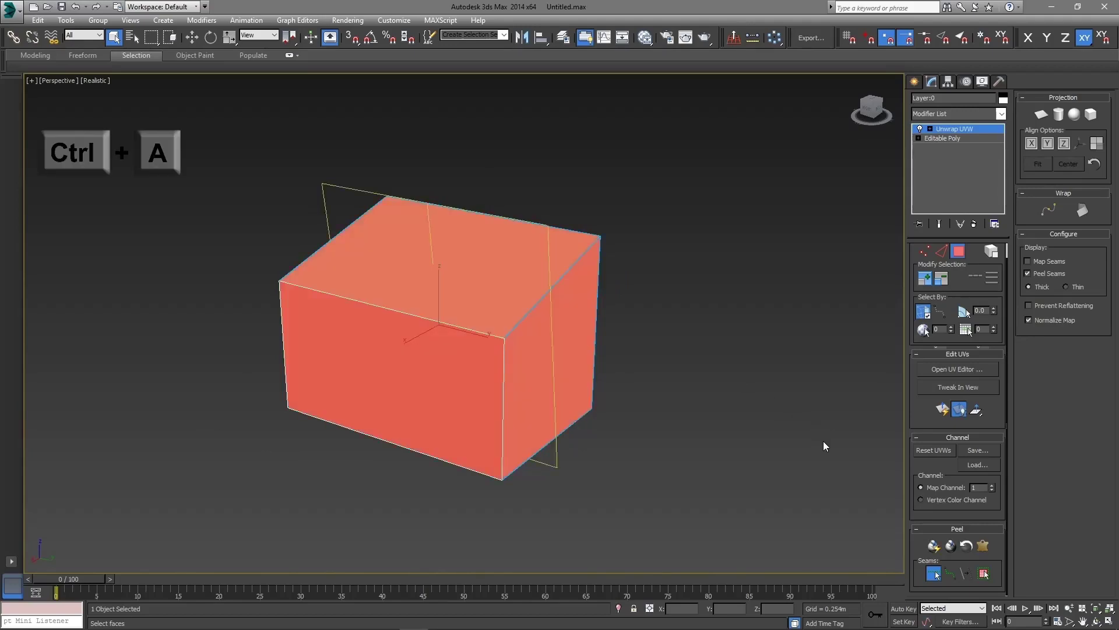
Pelt-map the selected faces, run and stop Pelt and Relax, then commit the flattened layout
{"action": "left_click", "coordinate": [984, 546]}
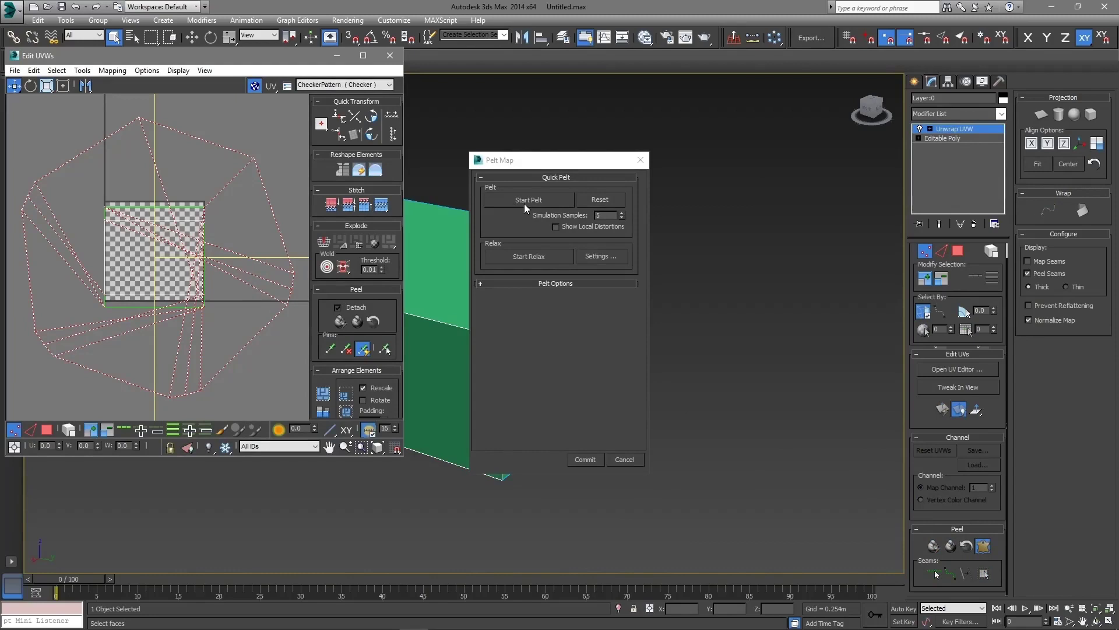
{"action": "left_click", "coordinate": [551, 200]}
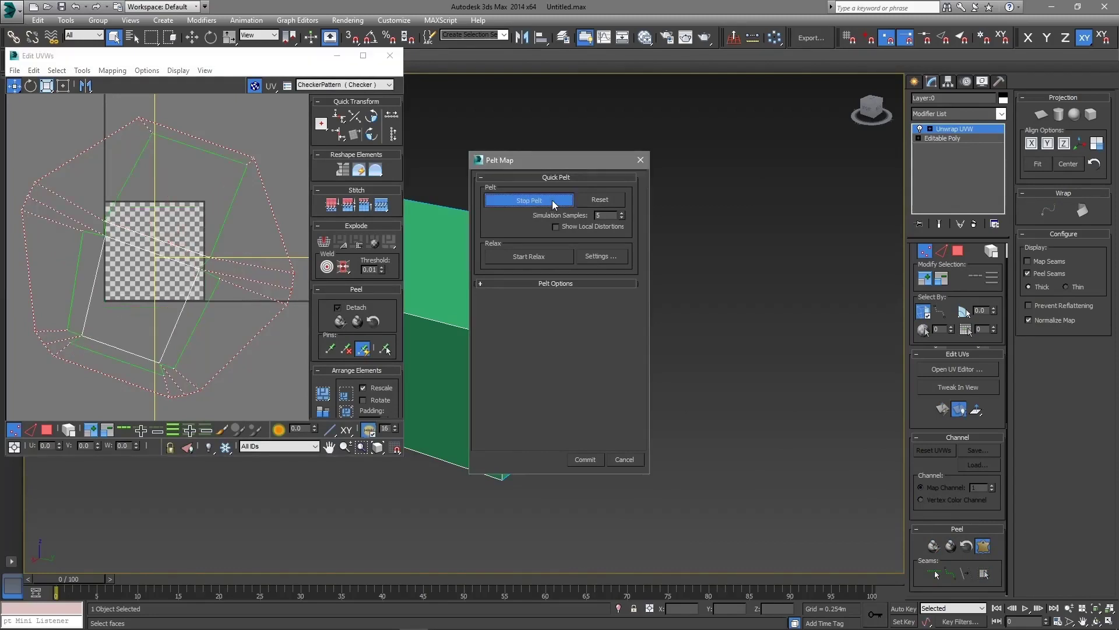
{"action": "left_click", "coordinate": [552, 201]}
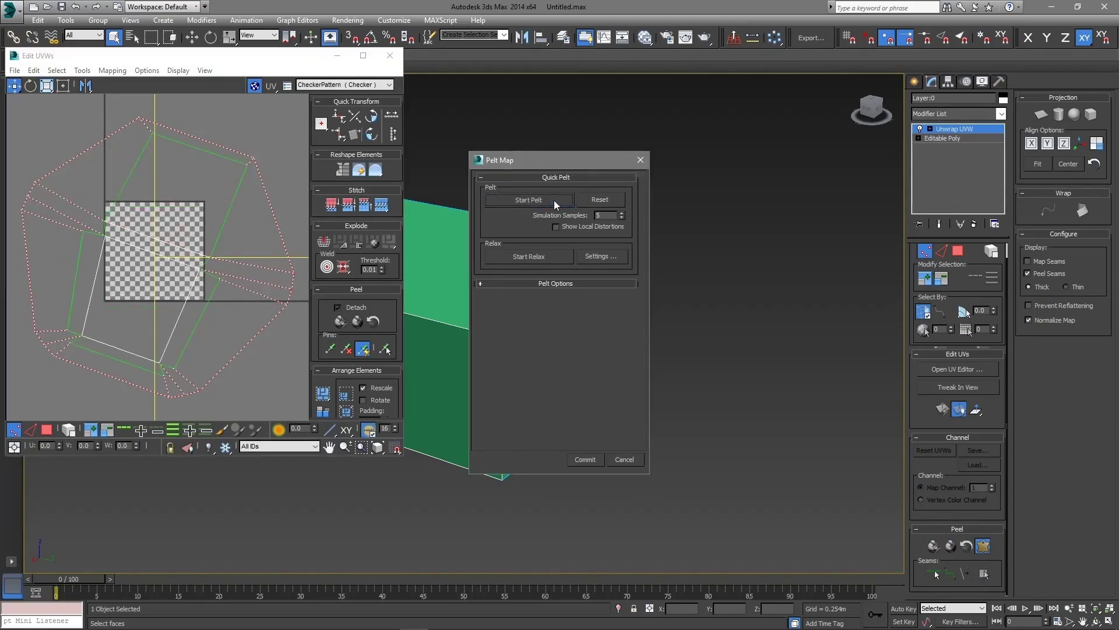
{"action": "left_click", "coordinate": [511, 257]}
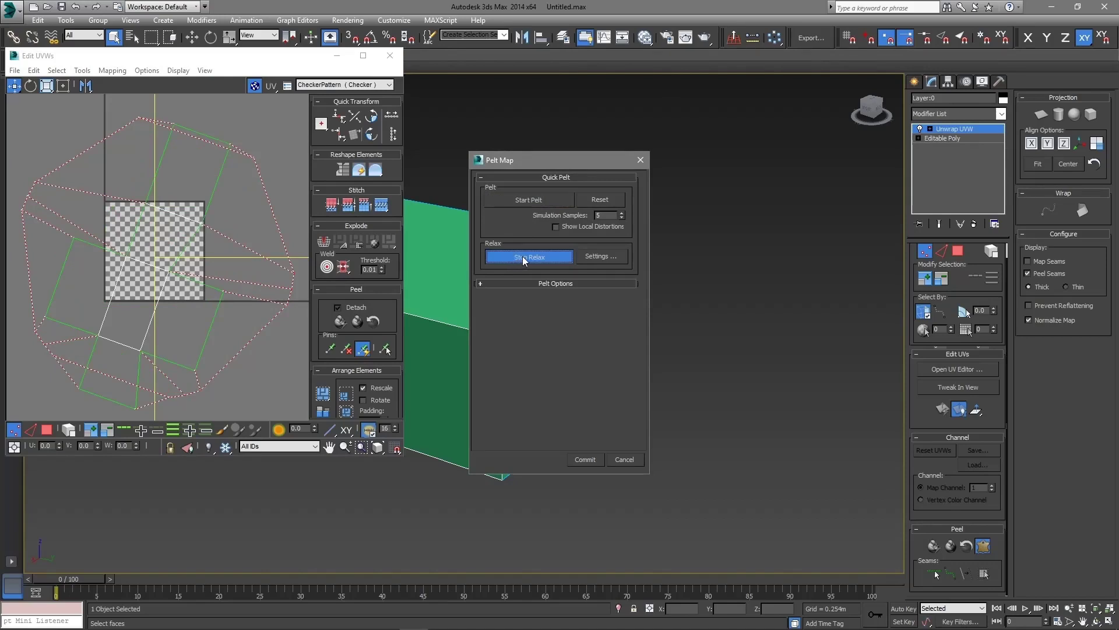
{"action": "left_click", "coordinate": [524, 257]}
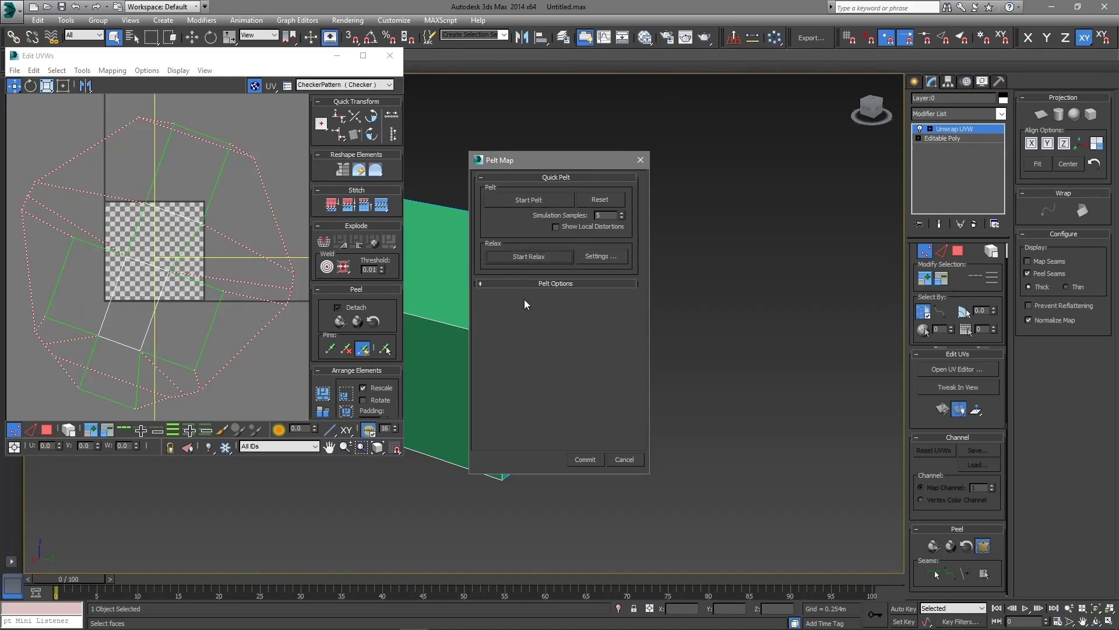
{"action": "left_click", "coordinate": [583, 460]}
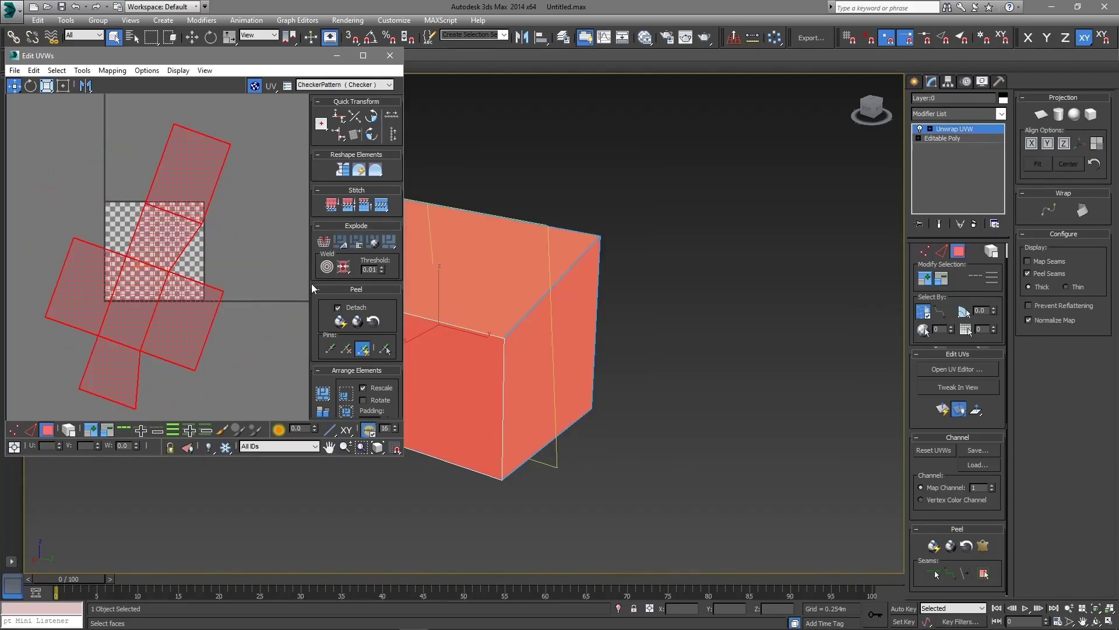
Hide the checker background and pack-normalize the UV net into the square tile
{"action": "left_click", "coordinate": [282, 282]}
{"action": "middle_click_drag", "start_coordinate": [209, 304], "coordinate": [220, 307]}
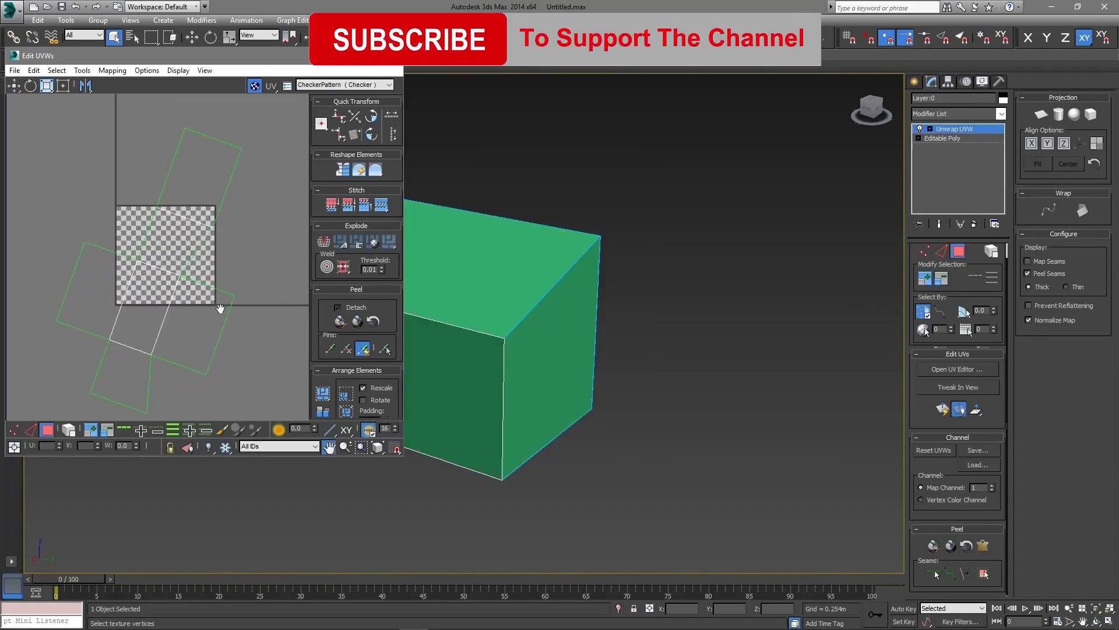
{"action": "left_click", "coordinate": [254, 86]}
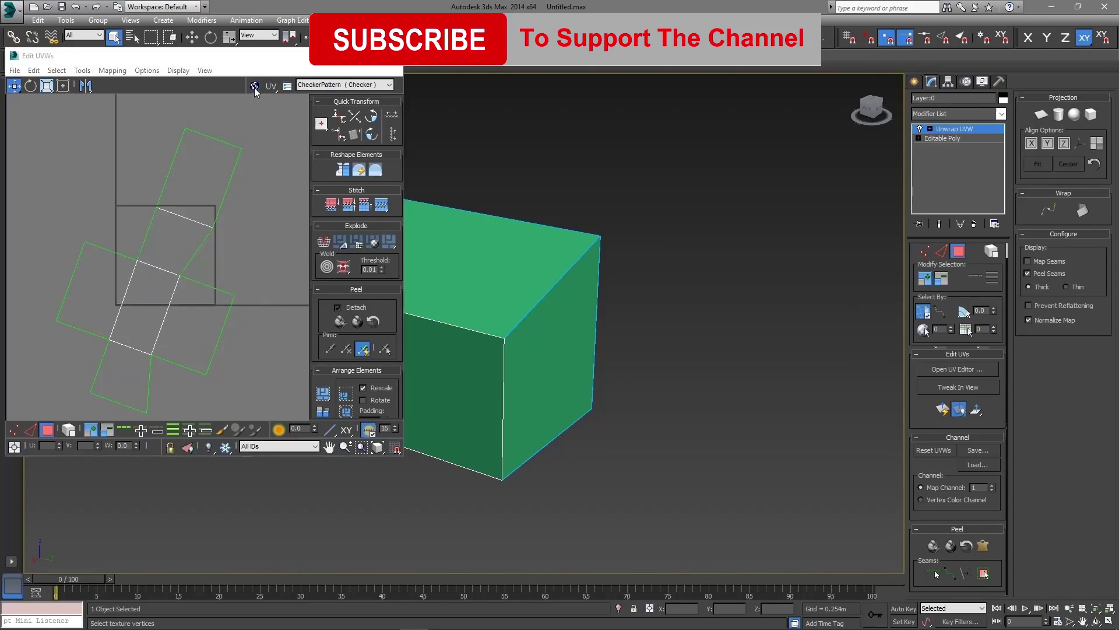
{"action": "middle_click_drag", "start_coordinate": [214, 227], "coordinate": [217, 223]}
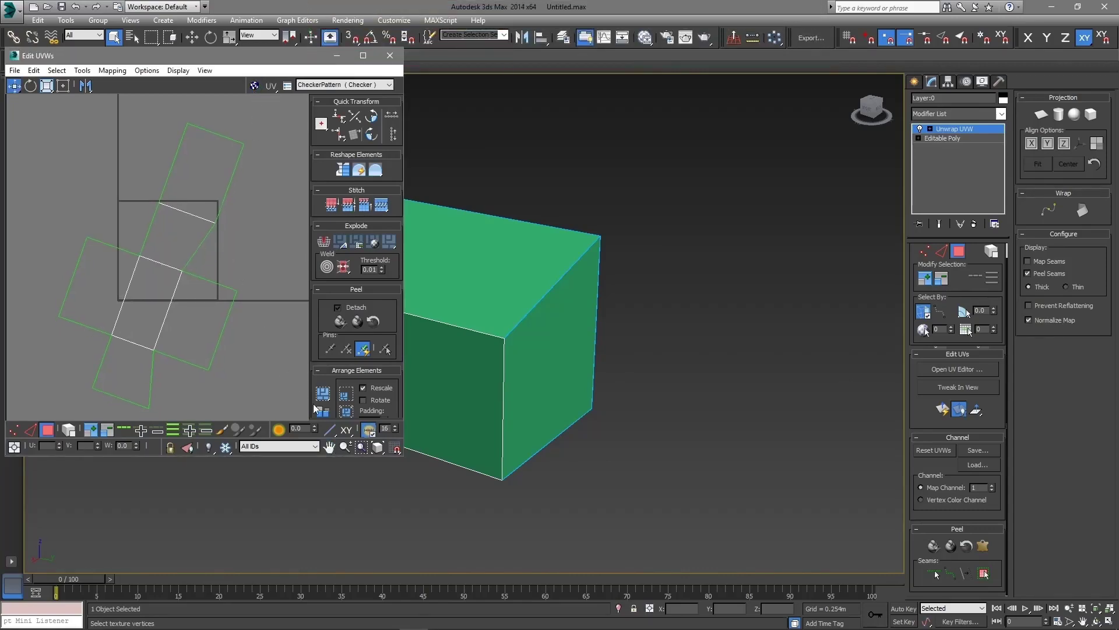
{"action": "left_click", "coordinate": [346, 413]}
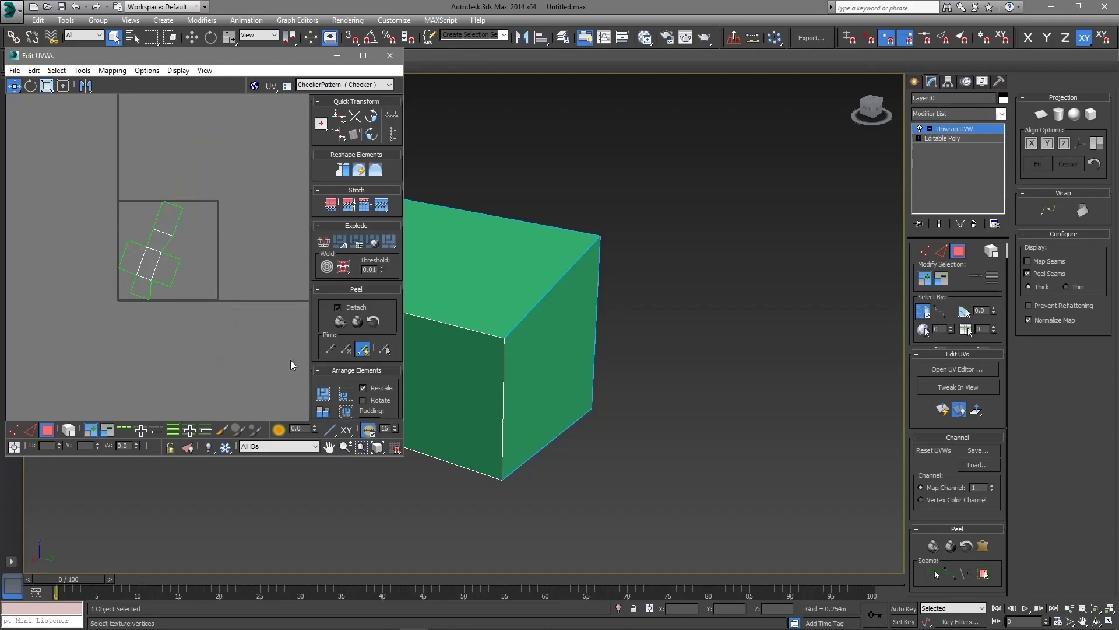
{"action": "scroll", "coordinate": [150, 266], "scroll_direction": "up", "scroll_amount": 6}
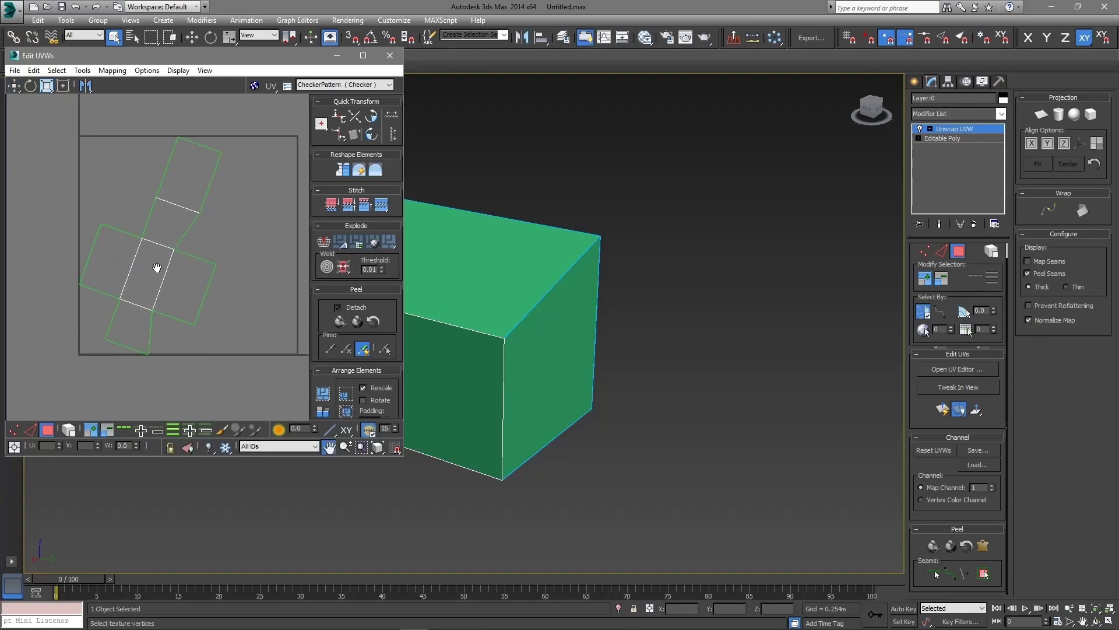
{"action": "right_click", "coordinate": [156, 268]}
Shrink the whole UV net around its centre and move it right to centre it in the tile
{"action": "left_click", "coordinate": [47, 86]}
{"action": "left_click", "coordinate": [113, 241]}
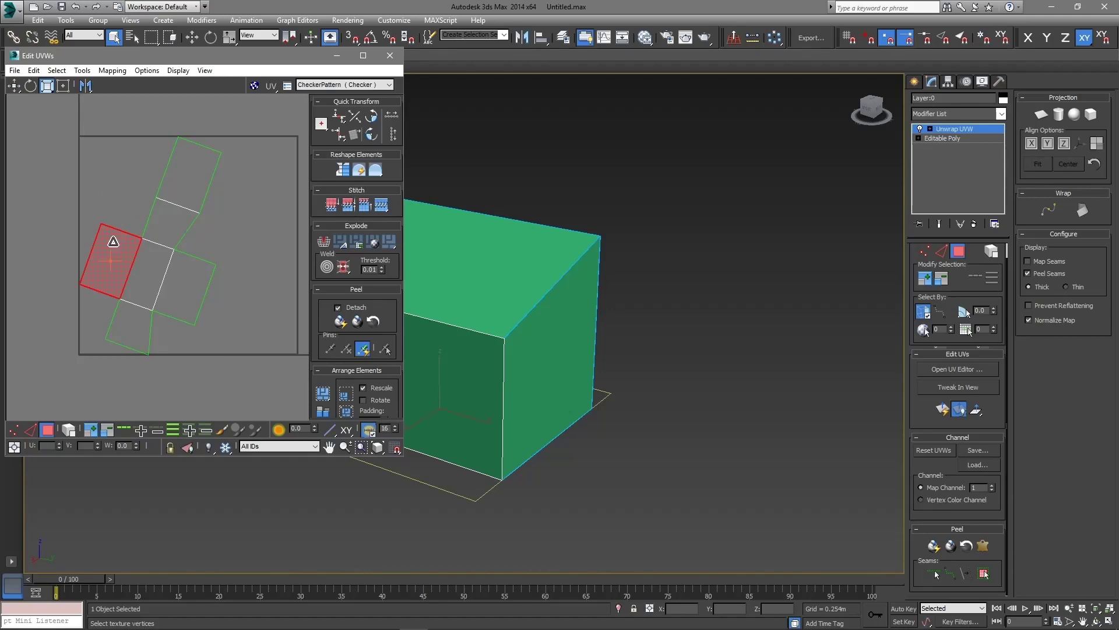
{"action": "left_click", "coordinate": [68, 431]}
{"action": "left_click", "coordinate": [147, 269]}
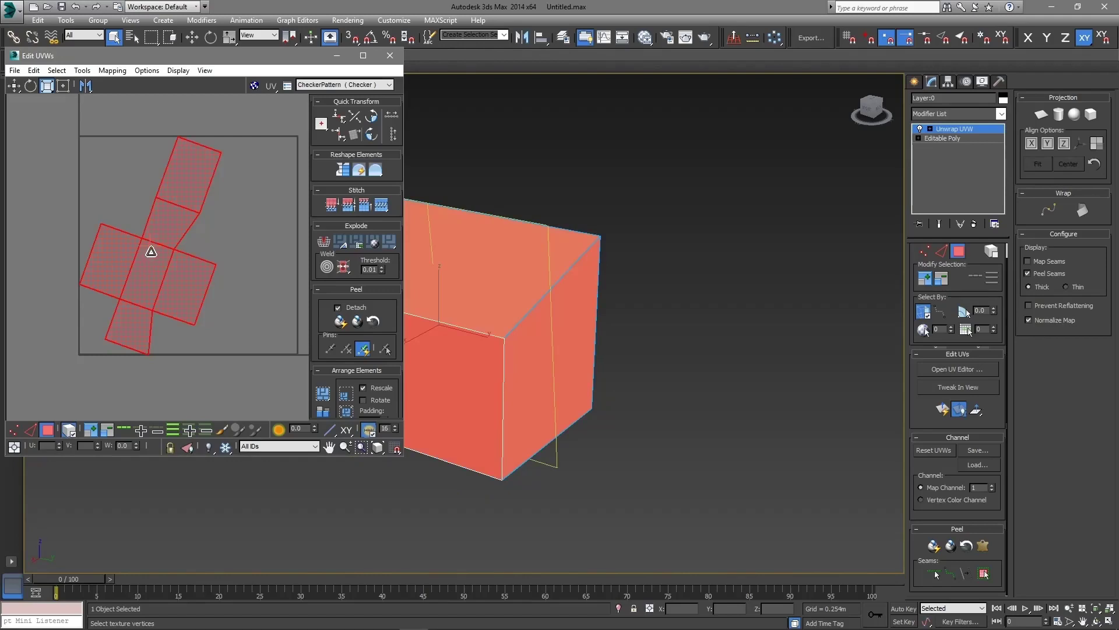
{"action": "left_click_drag", "start_coordinate": [162, 233], "coordinate": [163, 245]}
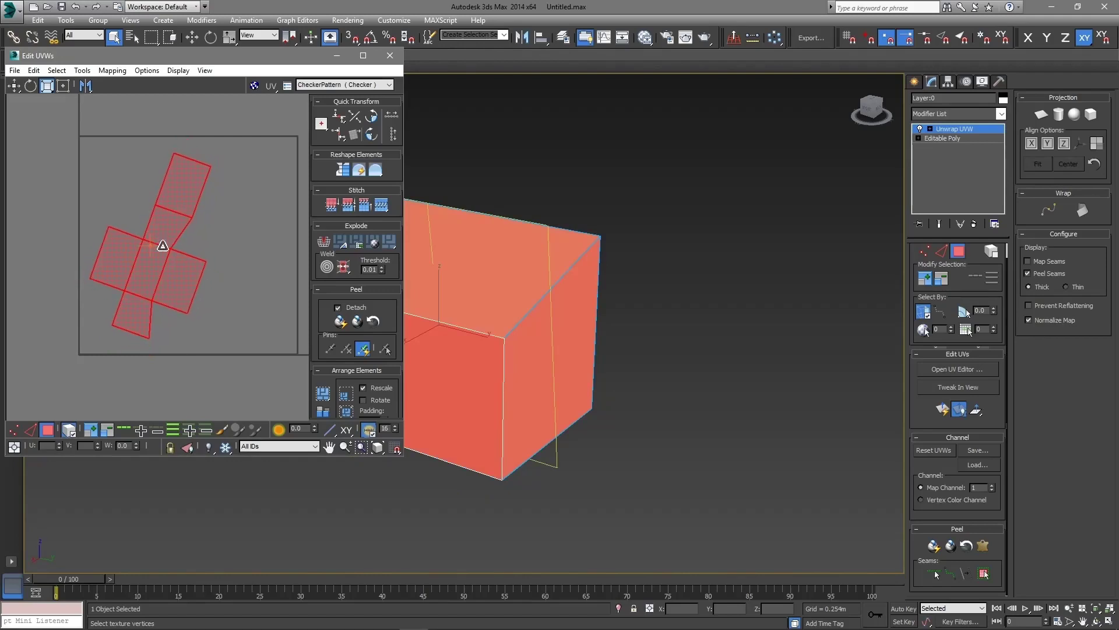
{"action": "left_click", "coordinate": [14, 86]}
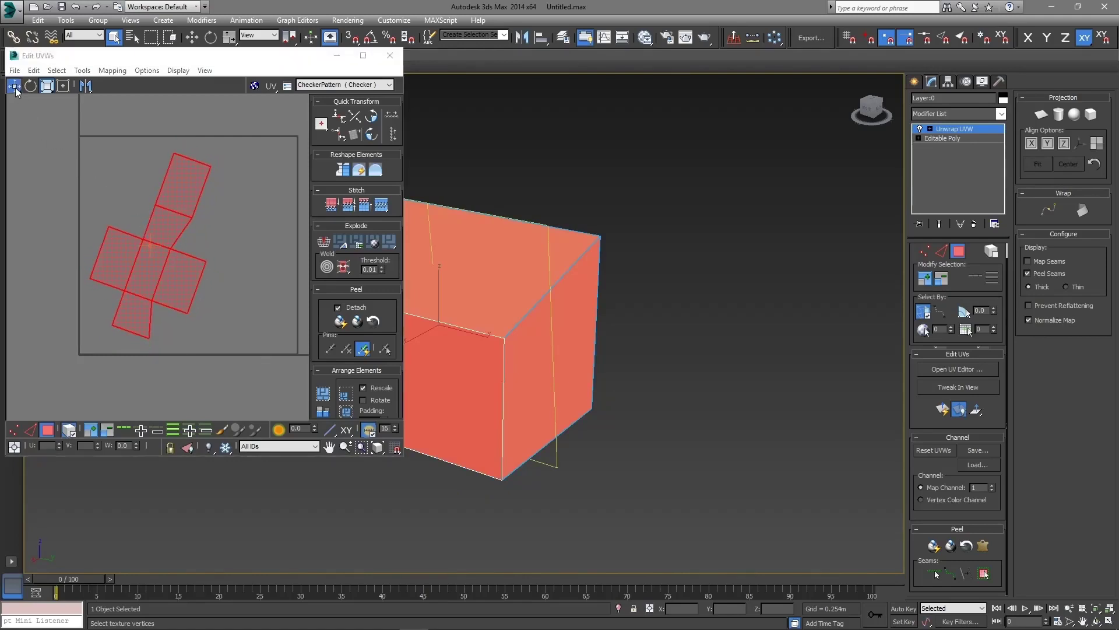
{"action": "left_click", "coordinate": [138, 190]}
{"action": "left_click", "coordinate": [153, 216]}
{"action": "left_click_drag", "start_coordinate": [136, 207], "coordinate": [155, 209]}
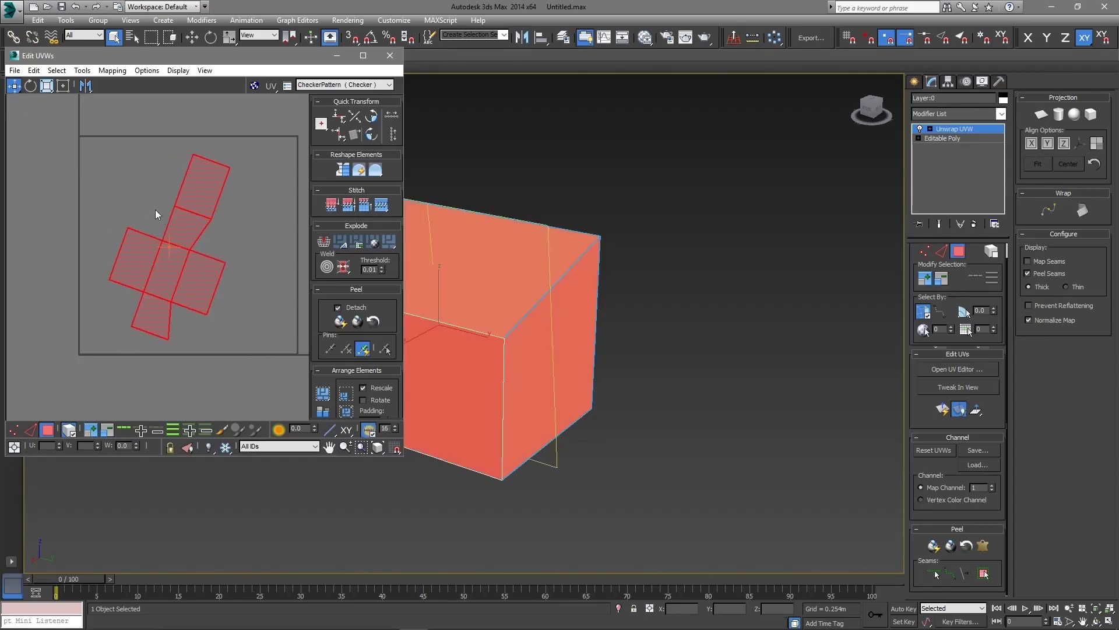
{"action": "left_click", "coordinate": [153, 205]}
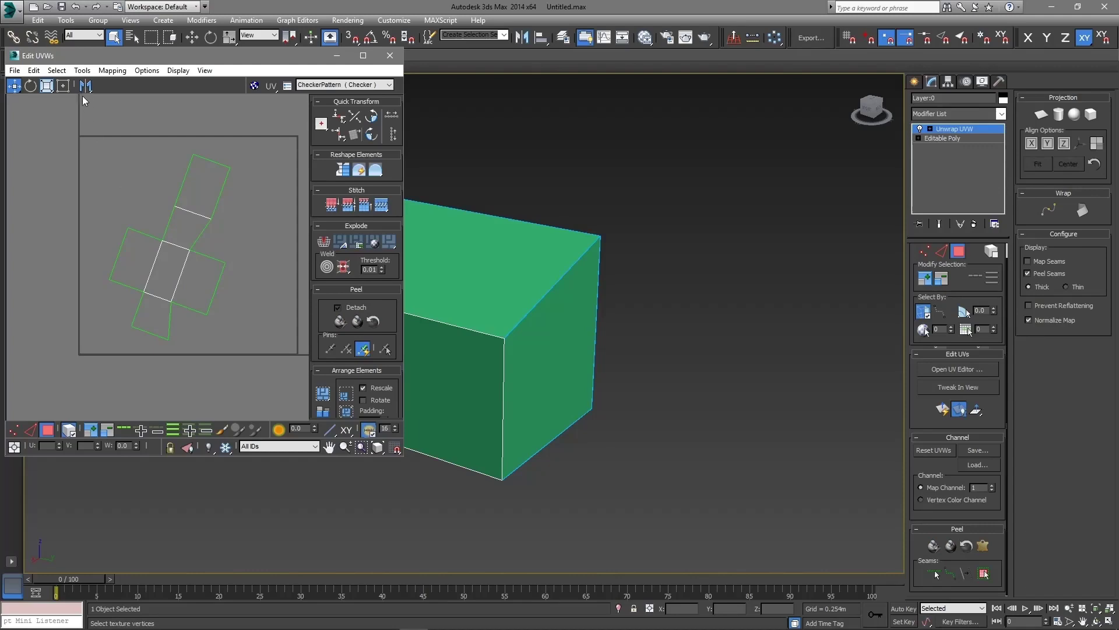
Open the Render UVW Template settings at 1024 × 1024 and turn off Seam Edges
{"action": "left_click", "coordinate": [83, 70]}
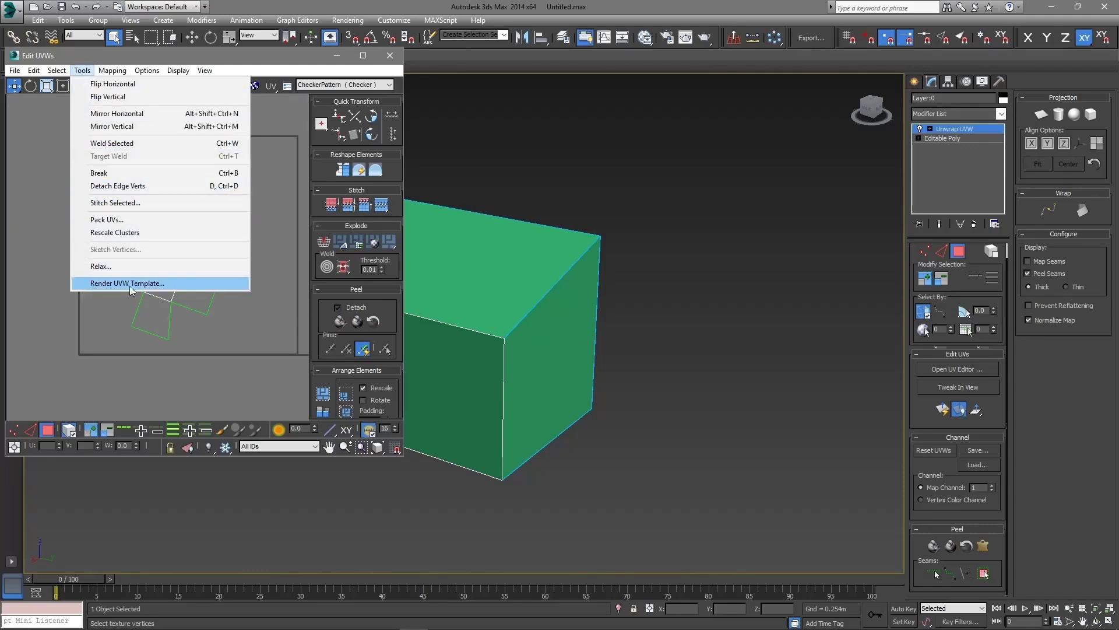
{"action": "left_click", "coordinate": [187, 285]}
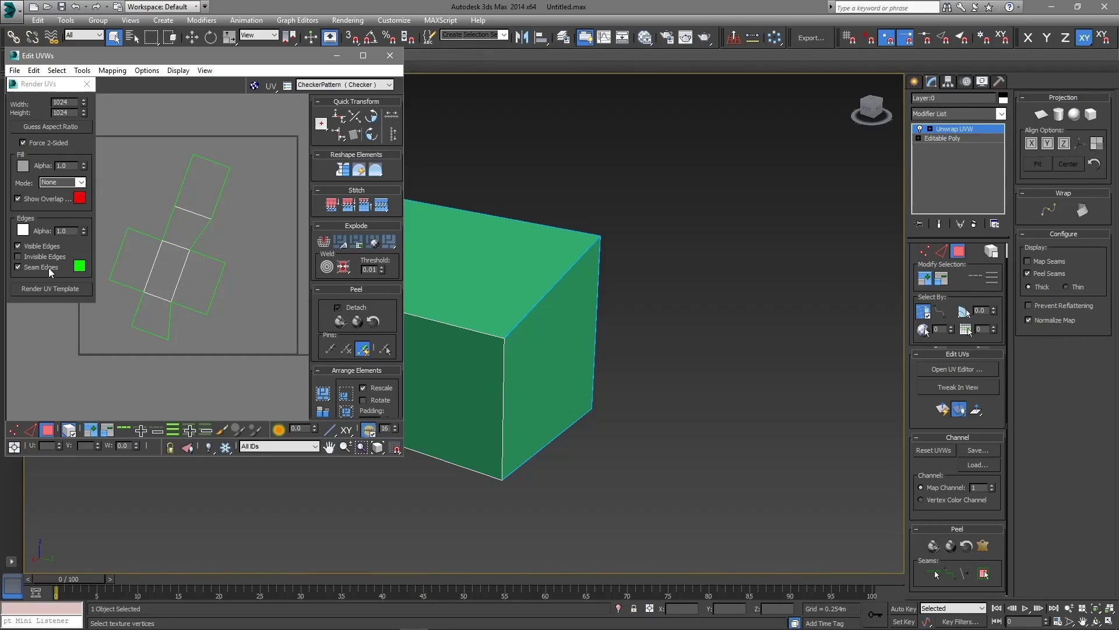
{"action": "left_click", "coordinate": [18, 267]}
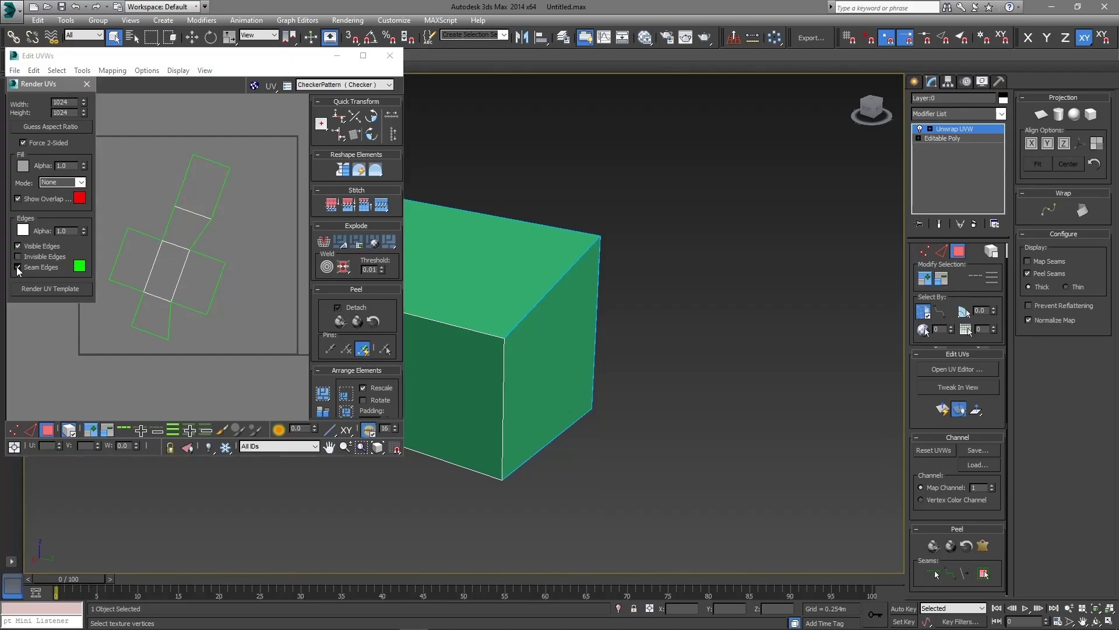
{"action": "left_click", "coordinate": [101, 270]}
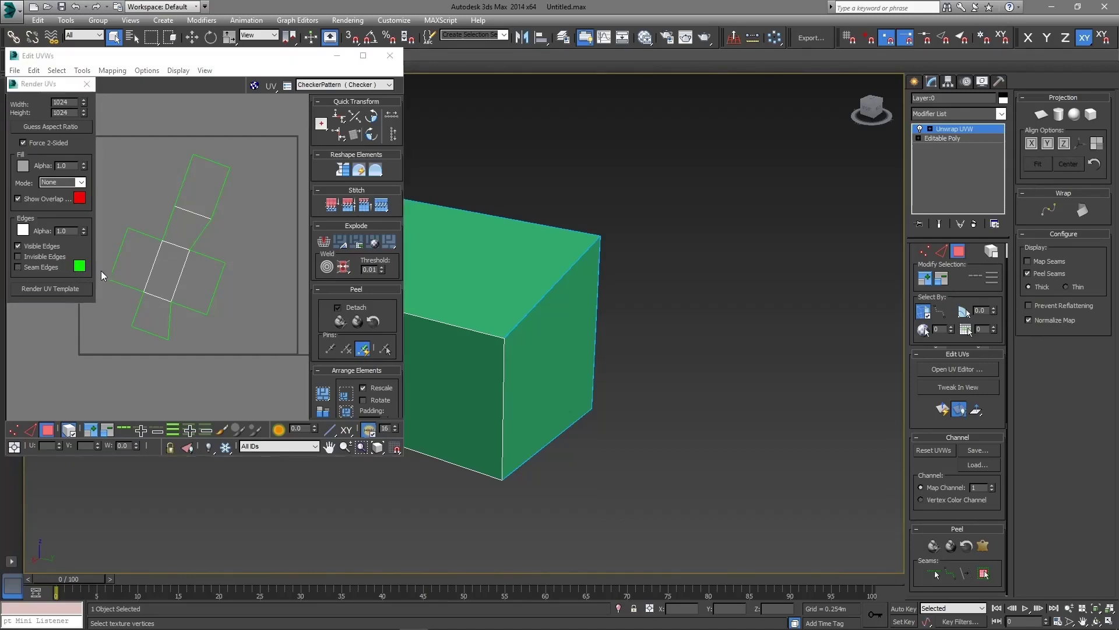
Render the UV template and zoom in and out on the white-on-black net image
{"action": "left_click", "coordinate": [61, 288]}
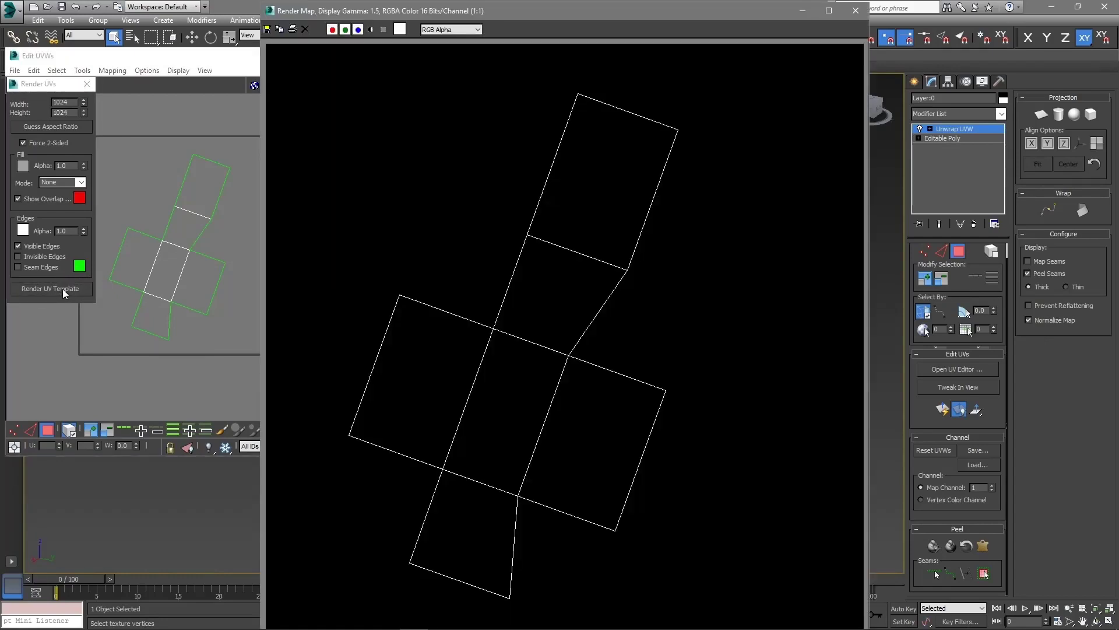
{"action": "left_click", "coordinate": [121, 288]}
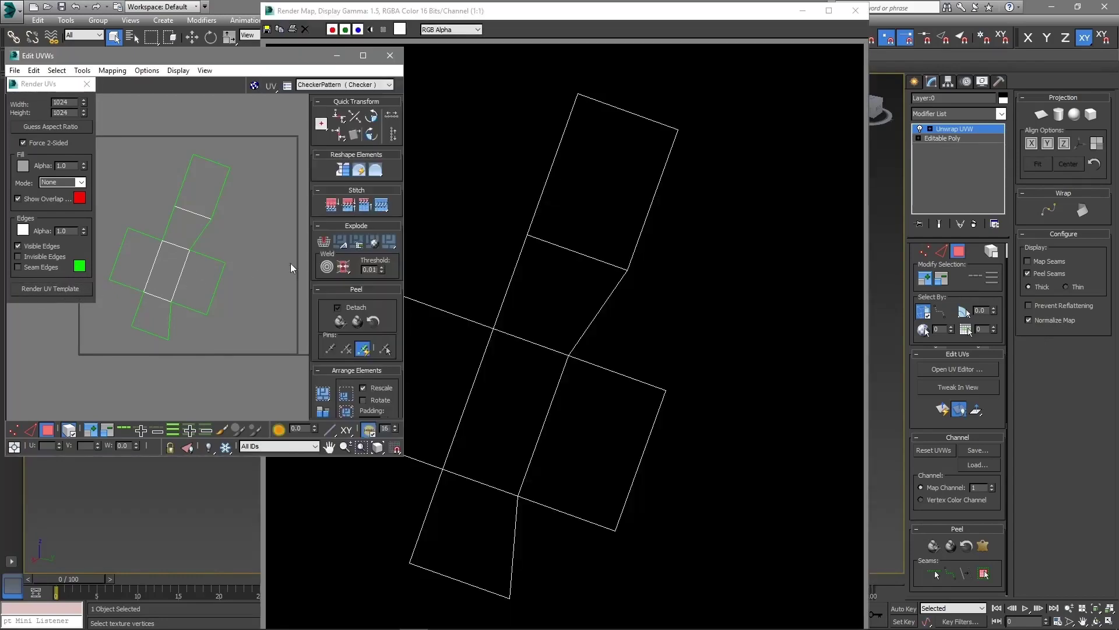
{"action": "left_click", "coordinate": [453, 198]}
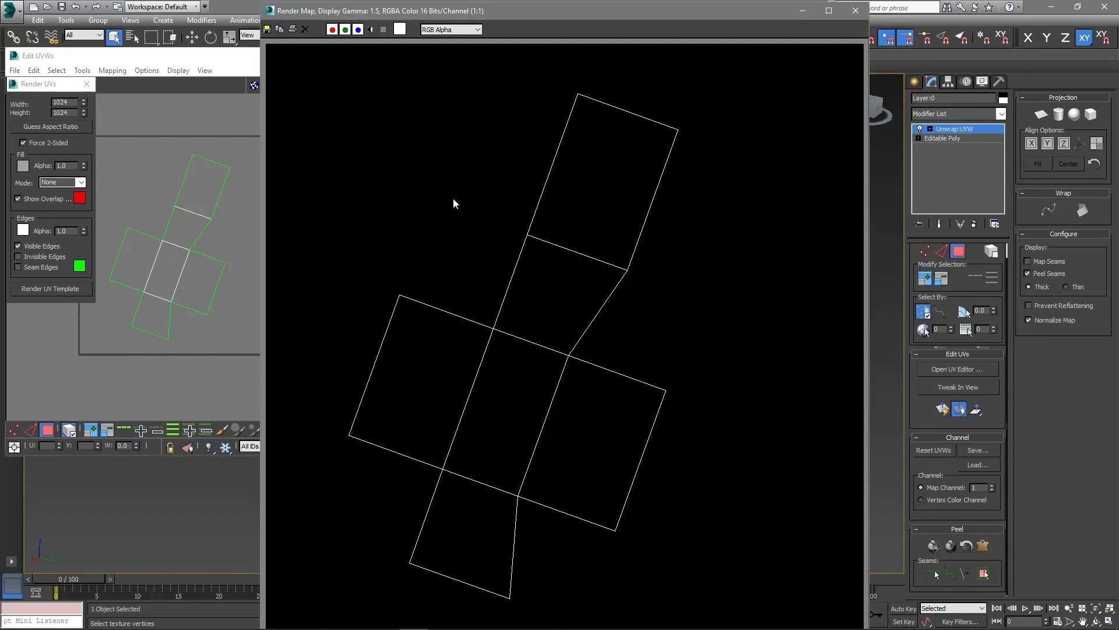
{"action": "scroll", "coordinate": [487, 329], "scroll_direction": "up", "scroll_amount": 4}
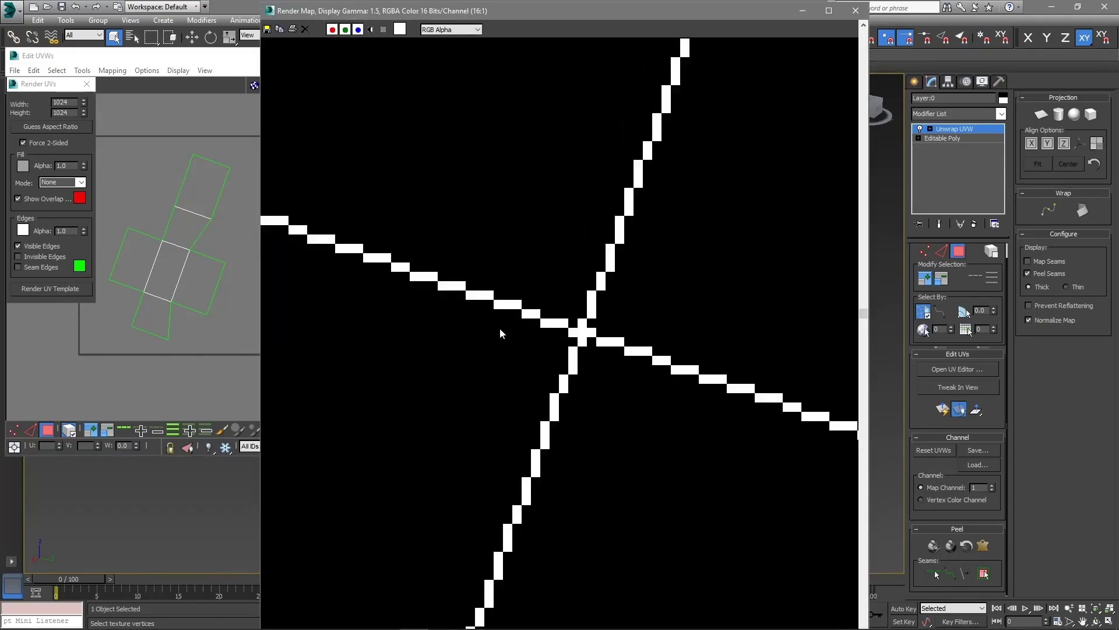
{"action": "scroll", "coordinate": [501, 328], "scroll_direction": "down", "scroll_amount": 5}
{"action": "scroll", "coordinate": [506, 328], "scroll_direction": "up", "scroll_amount": 1}
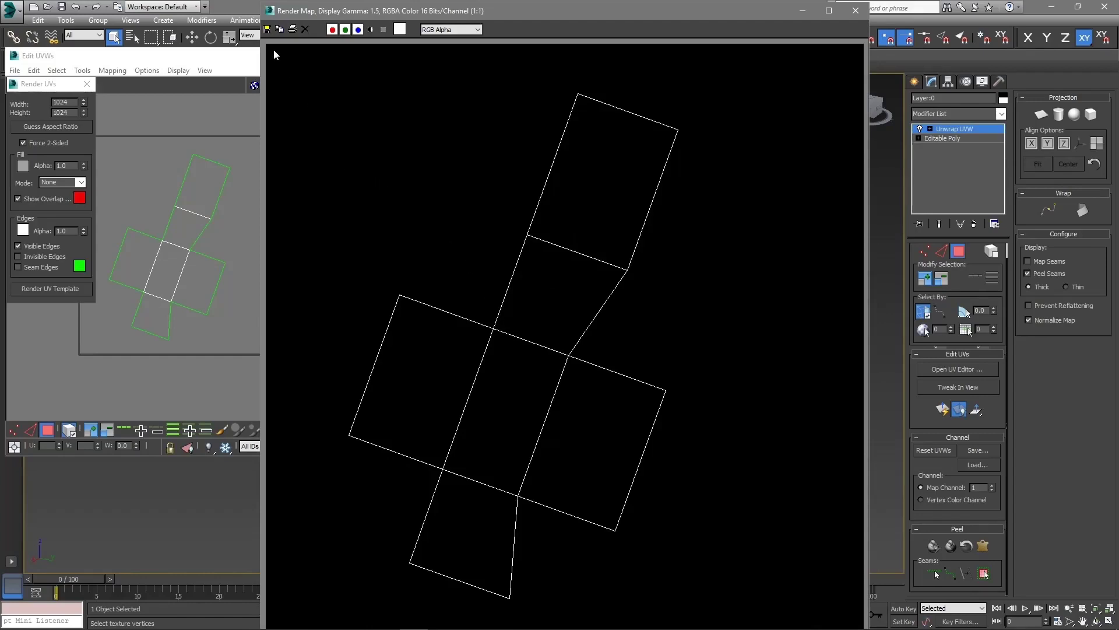
Save the rendered template as an 8-bit colour TIF named 'Render 1'
{"action": "left_click", "coordinate": [267, 29]}
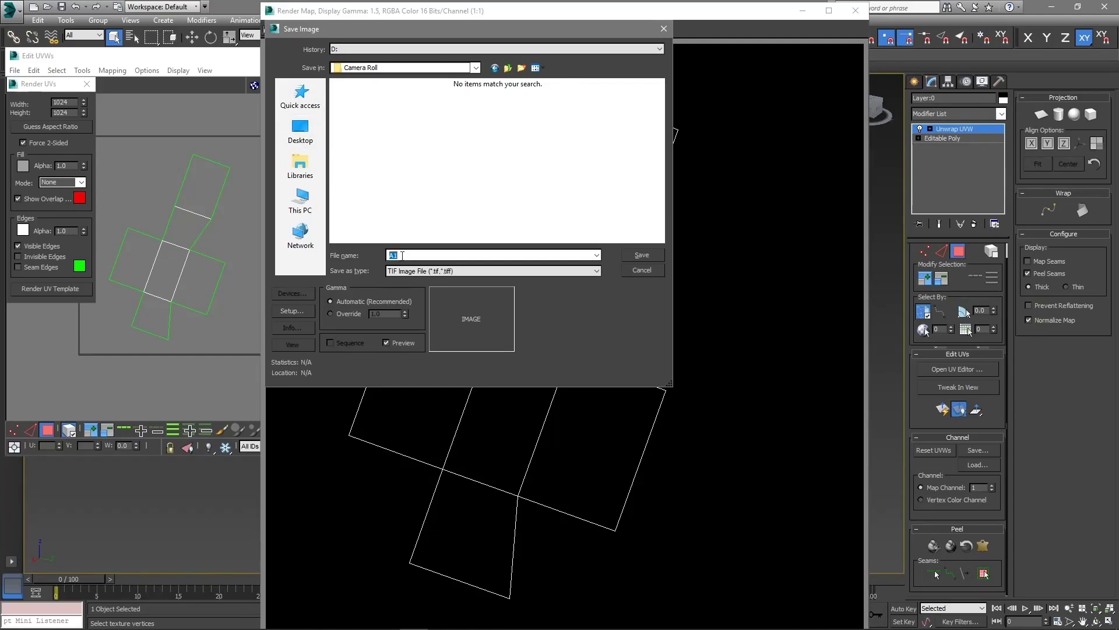
{"action": "type", "text": "Render 1"}
{"action": "left_click", "coordinate": [502, 271]}
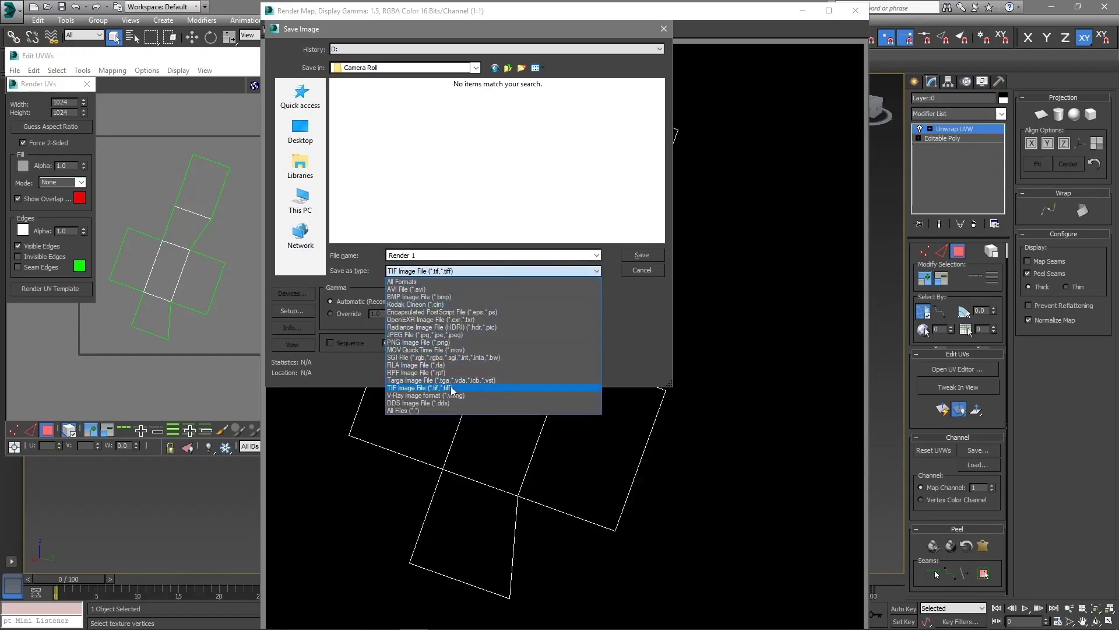
{"action": "left_click", "coordinate": [466, 388]}
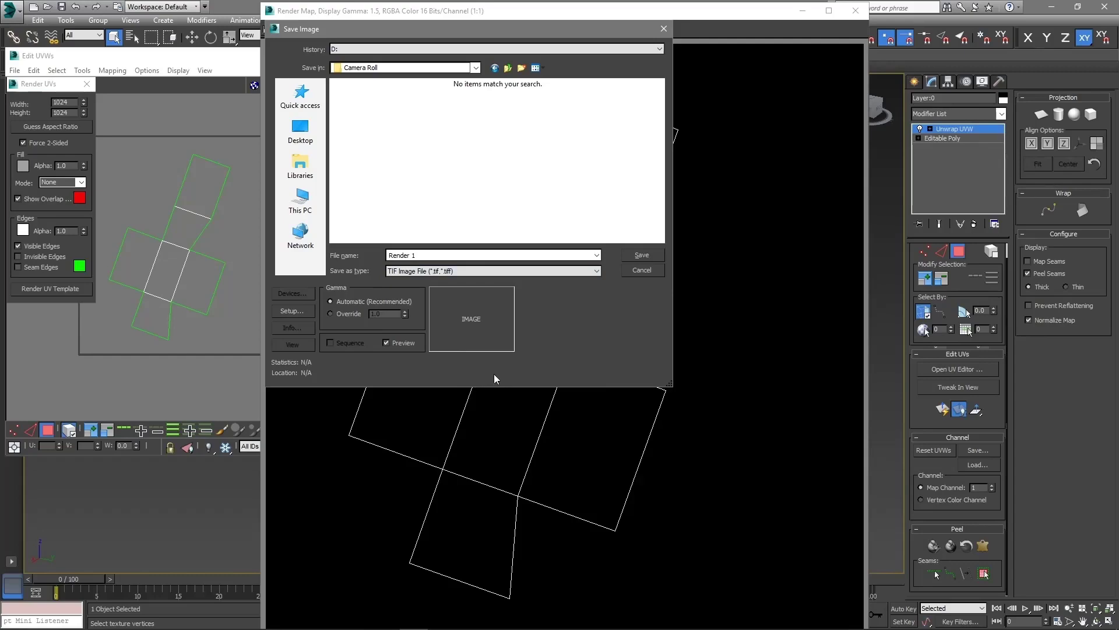
{"action": "left_click", "coordinate": [635, 255]}
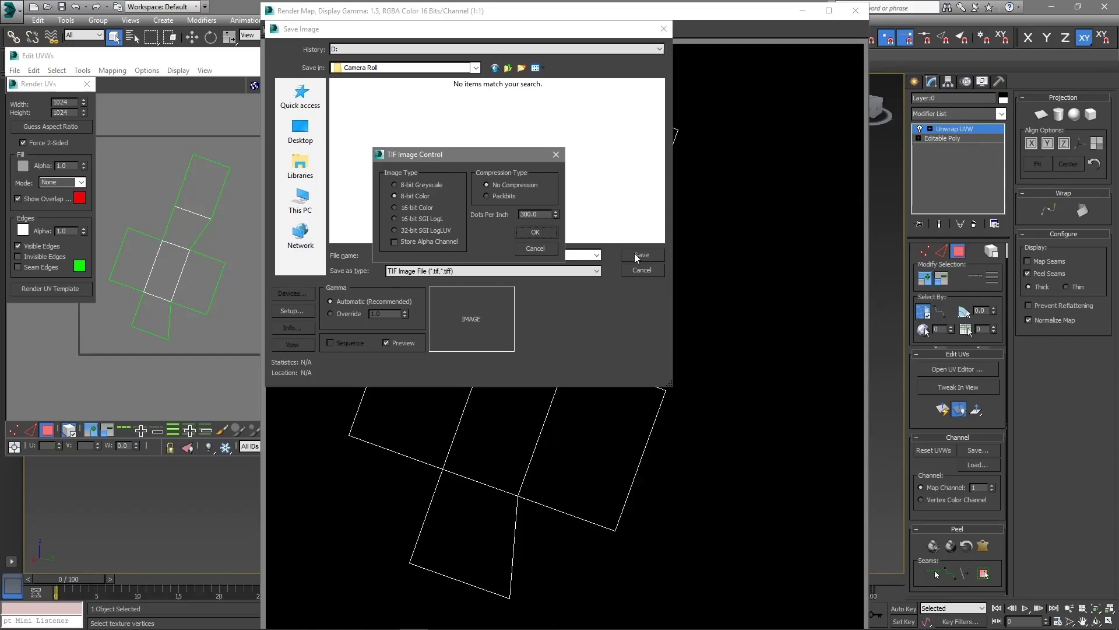
{"action": "left_click", "coordinate": [545, 233]}
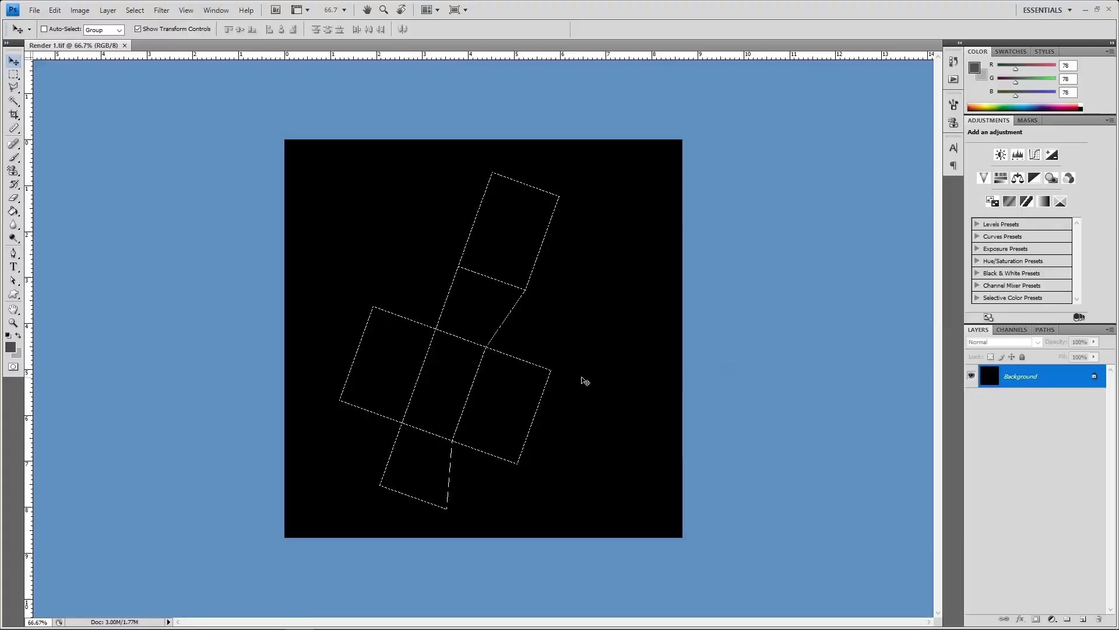
Fit the image on screen, unlock the background as Layer 0, and invert it to black-on-white
{"action": "left_click", "coordinate": [13, 324]}
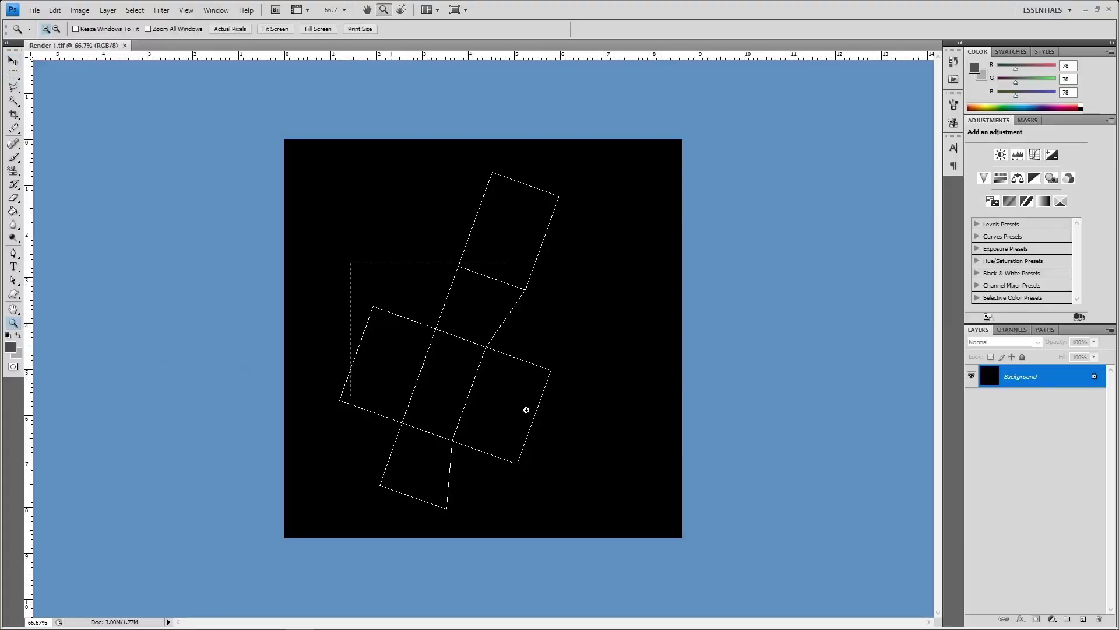
{"action": "left_click_drag", "start_coordinate": [526, 410], "coordinate": [580, 425]}
{"action": "right_click", "coordinate": [544, 291]}
{"action": "left_click", "coordinate": [569, 293]}
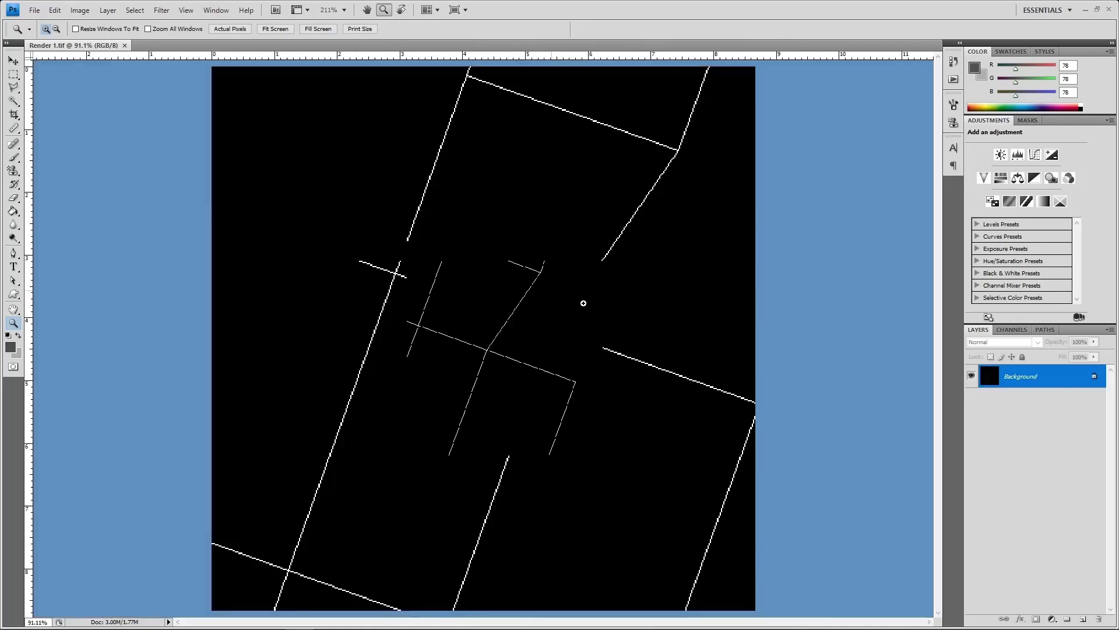
{"action": "double_click", "coordinate": [1057, 380]}
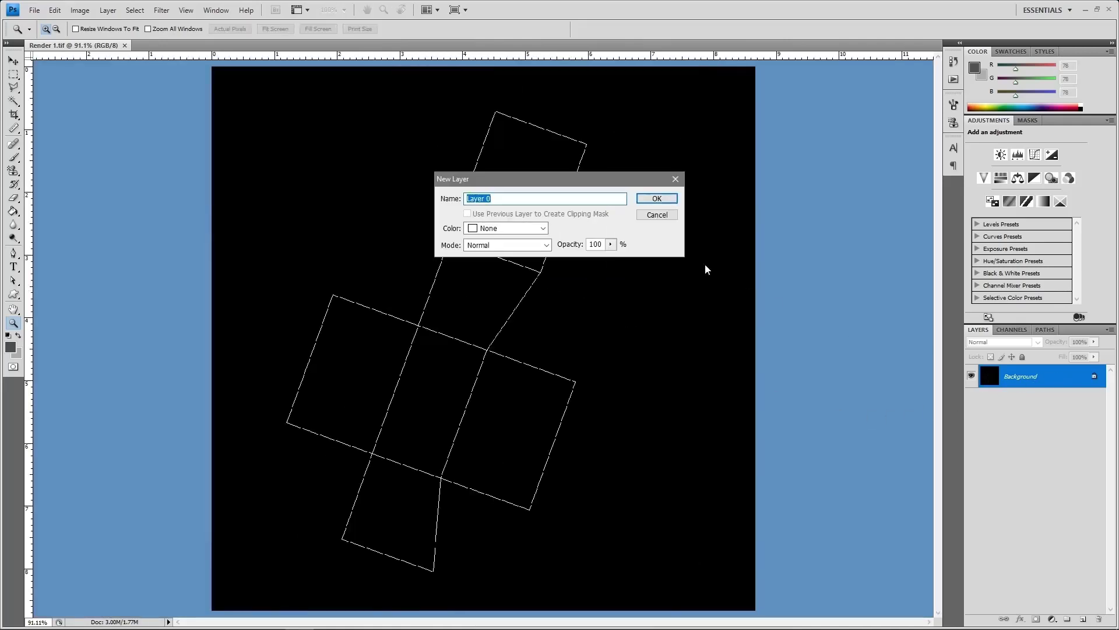
{"action": "left_click", "coordinate": [663, 201]}
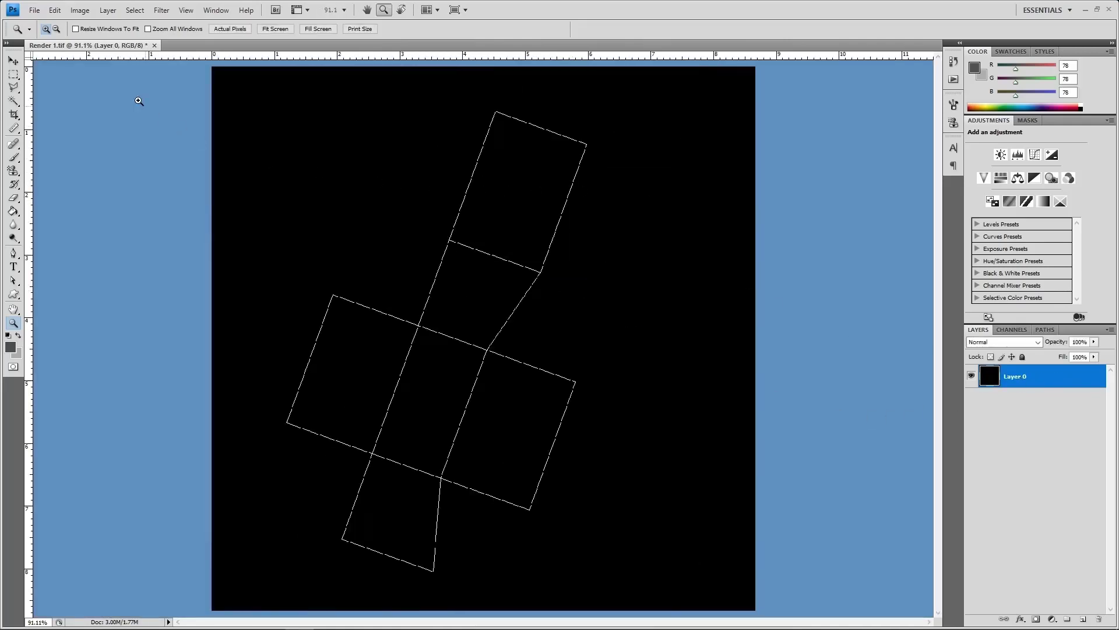
{"action": "left_click", "coordinate": [80, 10]}
{"action": "mouse_move", "coordinate": [138, 42]}
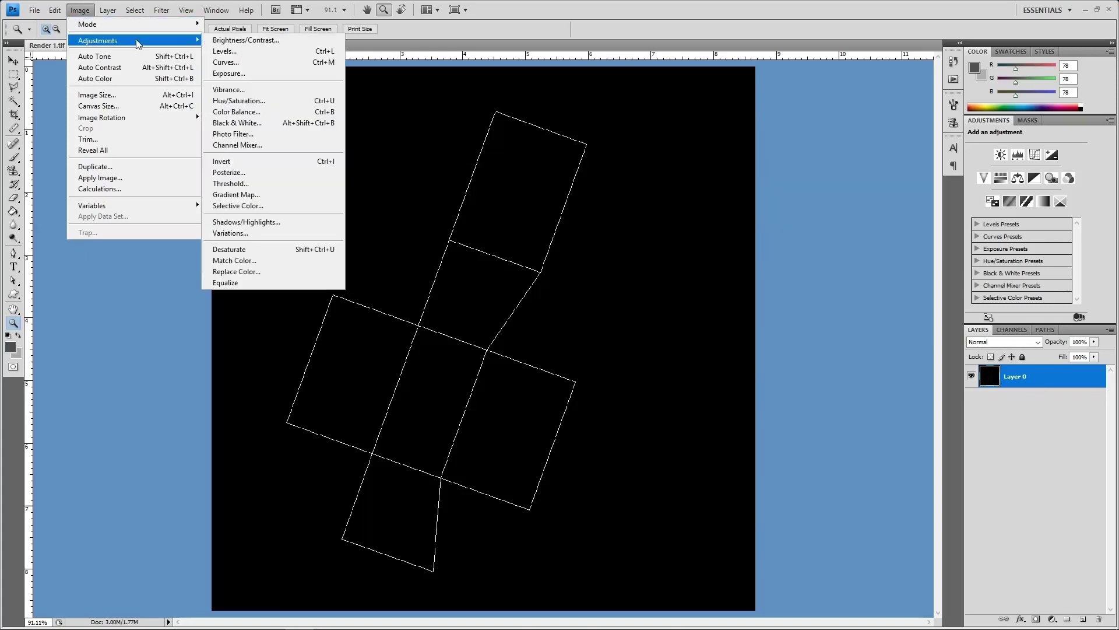
{"action": "left_click", "coordinate": [256, 162]}
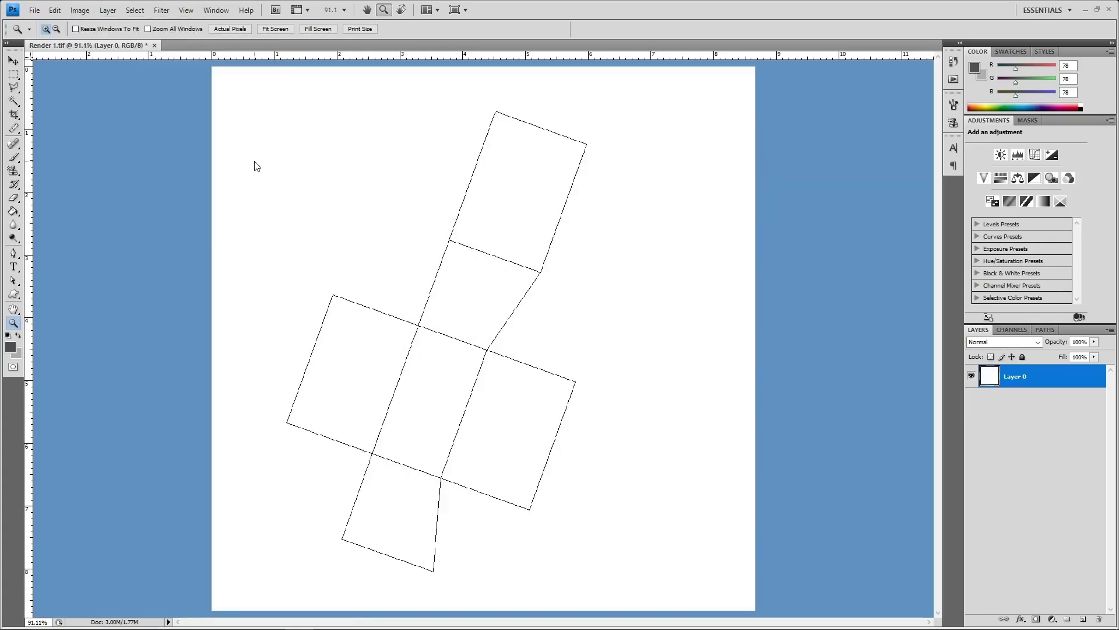
Scale the net layer down to 85.5%, commit it, and return to 3ds Max
{"action": "left_click", "coordinate": [13, 61]}
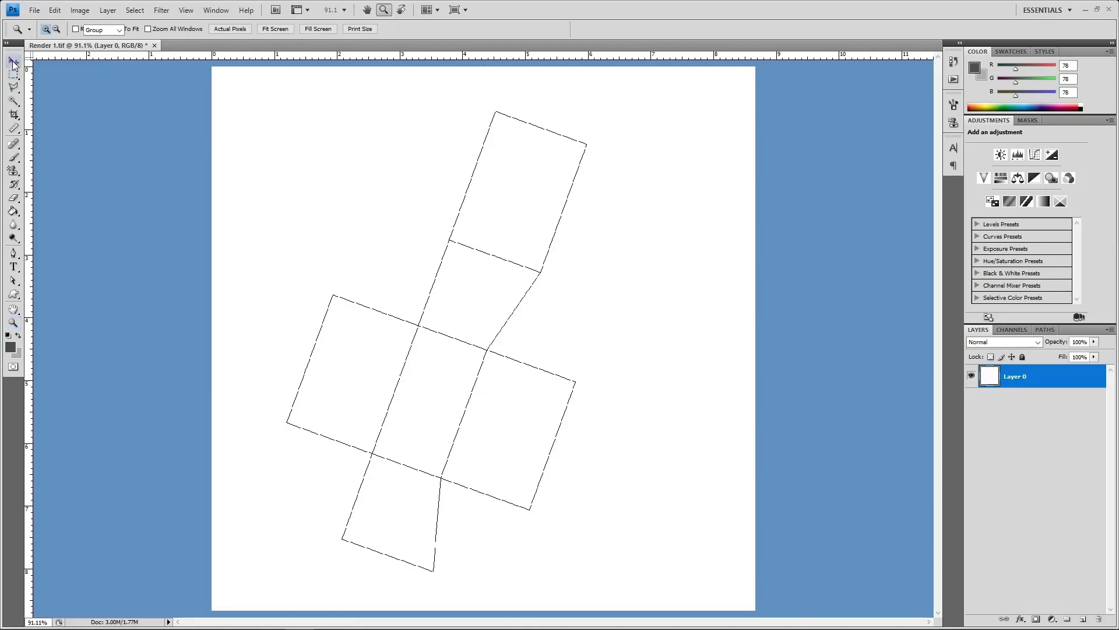
{"action": "left_click", "coordinate": [756, 68]}
{"action": "left_click_drag", "start_coordinate": [755, 69], "coordinate": [659, 197]}
{"action": "key", "text": "Return"}
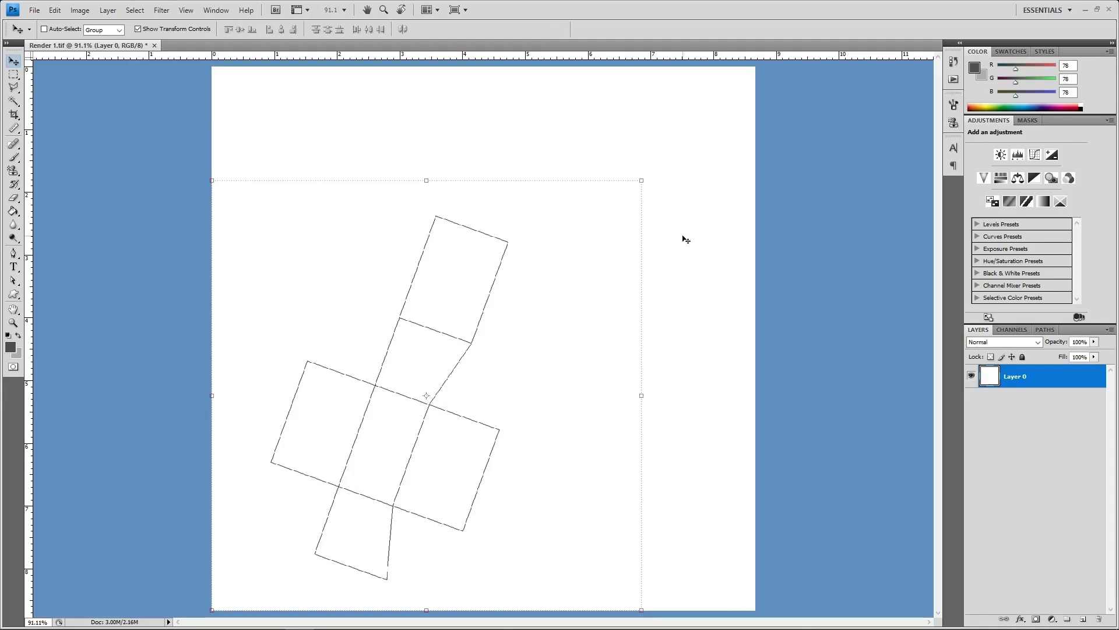
{"action": "key", "text": "alt+Tab"}
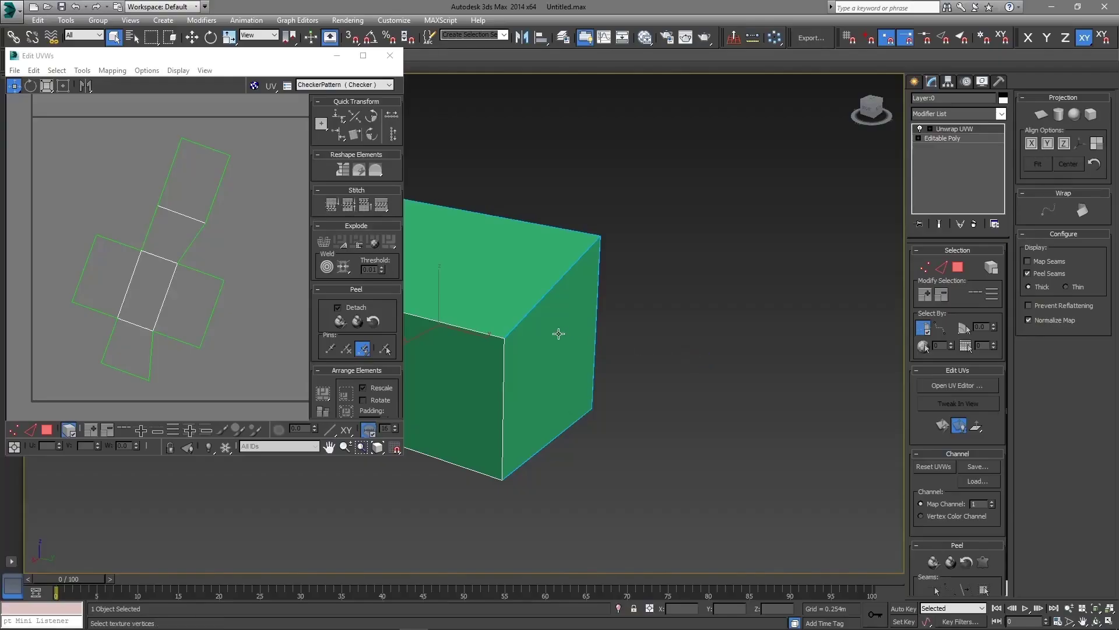
Break all UV vertices apart in Vertex mode, deselect them, and close the UV editor
{"action": "left_click", "coordinate": [245, 351]}
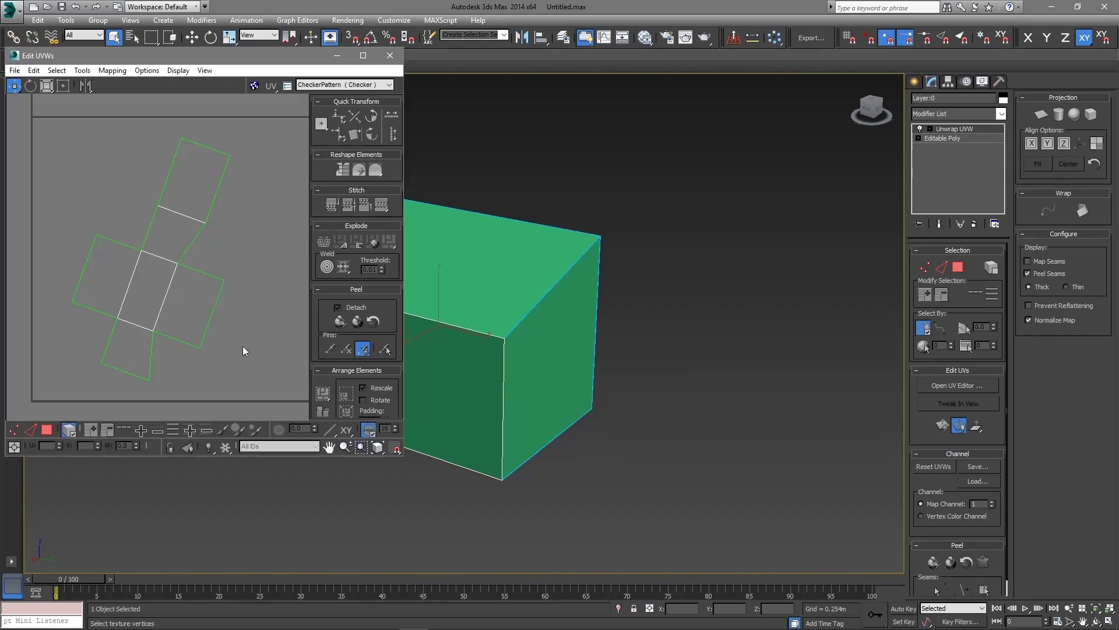
{"action": "left_click", "coordinate": [15, 431]}
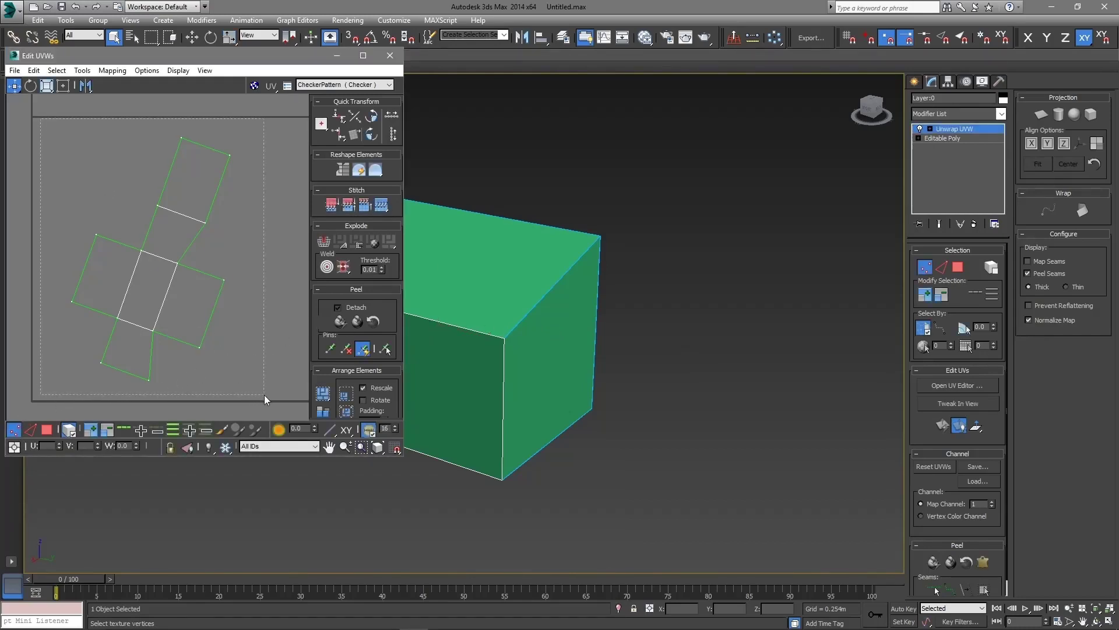
{"action": "left_click", "coordinate": [322, 243]}
{"action": "left_click", "coordinate": [286, 258]}
{"action": "left_click", "coordinate": [390, 56]}
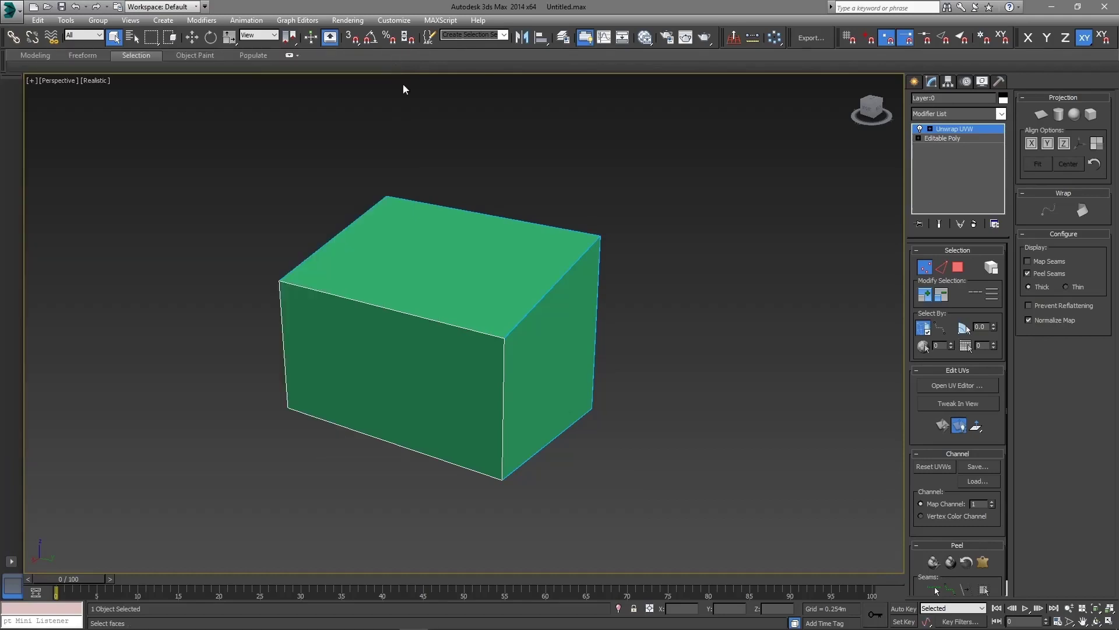
{"action": "left_click", "coordinate": [931, 267]}
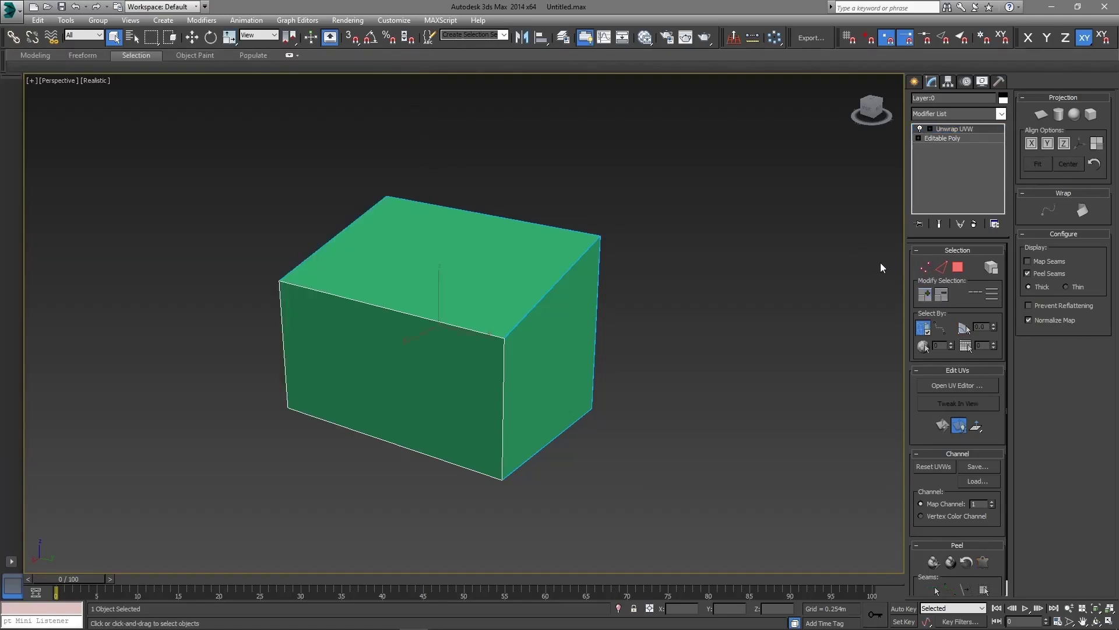
Convert the box to an Editable Mesh
{"action": "right_click", "coordinate": [451, 350]}
{"action": "mouse_move", "coordinate": [548, 456]}
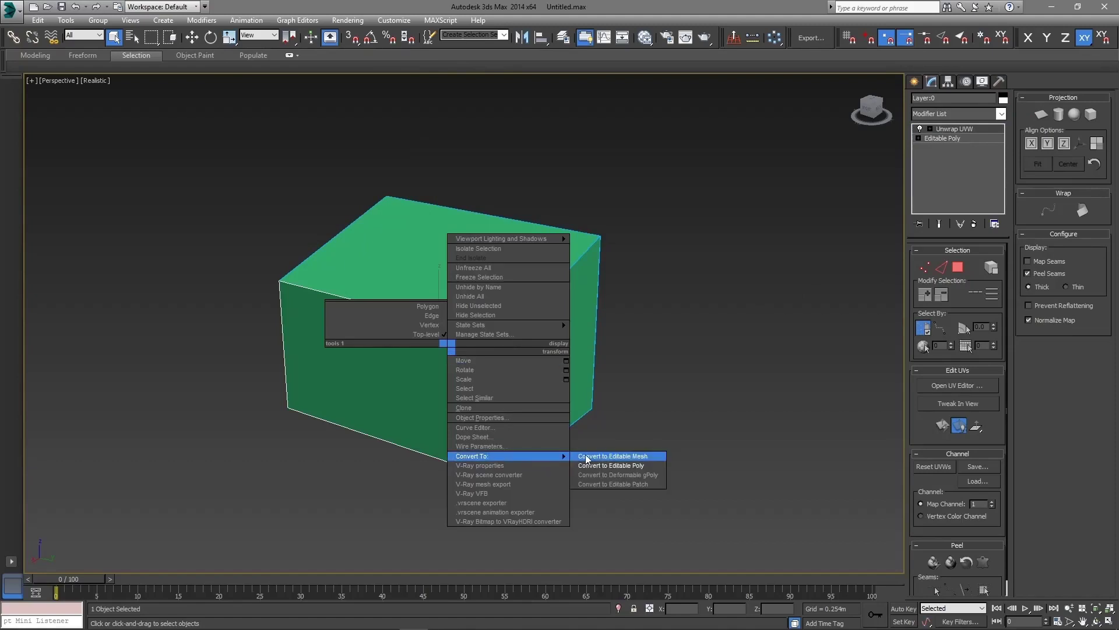
{"action": "left_click", "coordinate": [655, 457]}
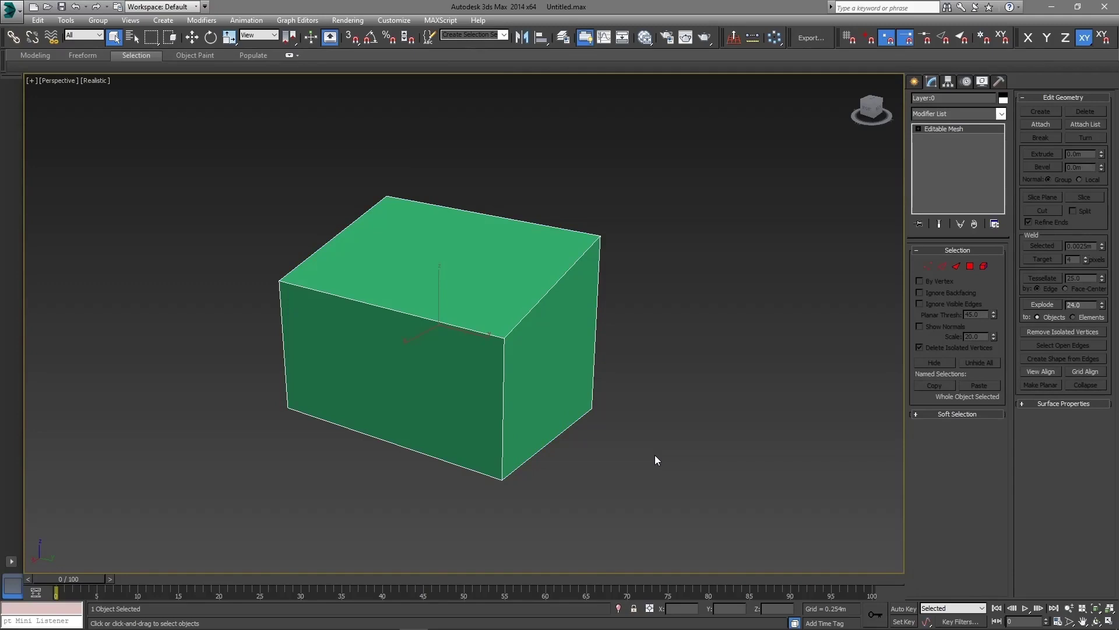
Load the Channel Info utility from the Utilities panel's More list
{"action": "left_click", "coordinate": [997, 83]}
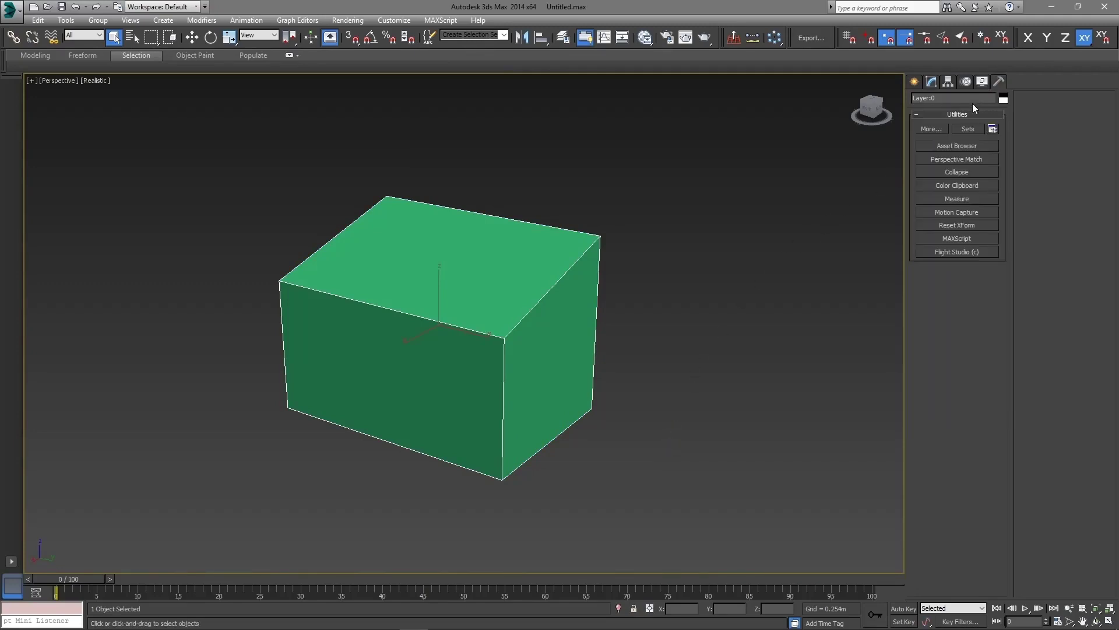
{"action": "left_click", "coordinate": [935, 130]}
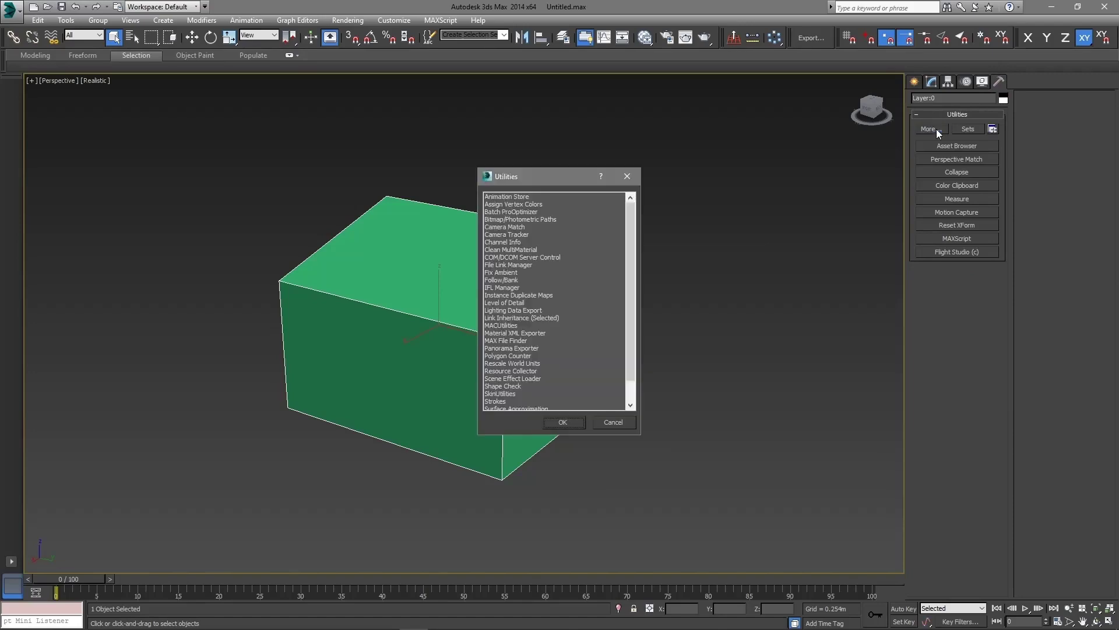
{"action": "left_click", "coordinate": [514, 241]}
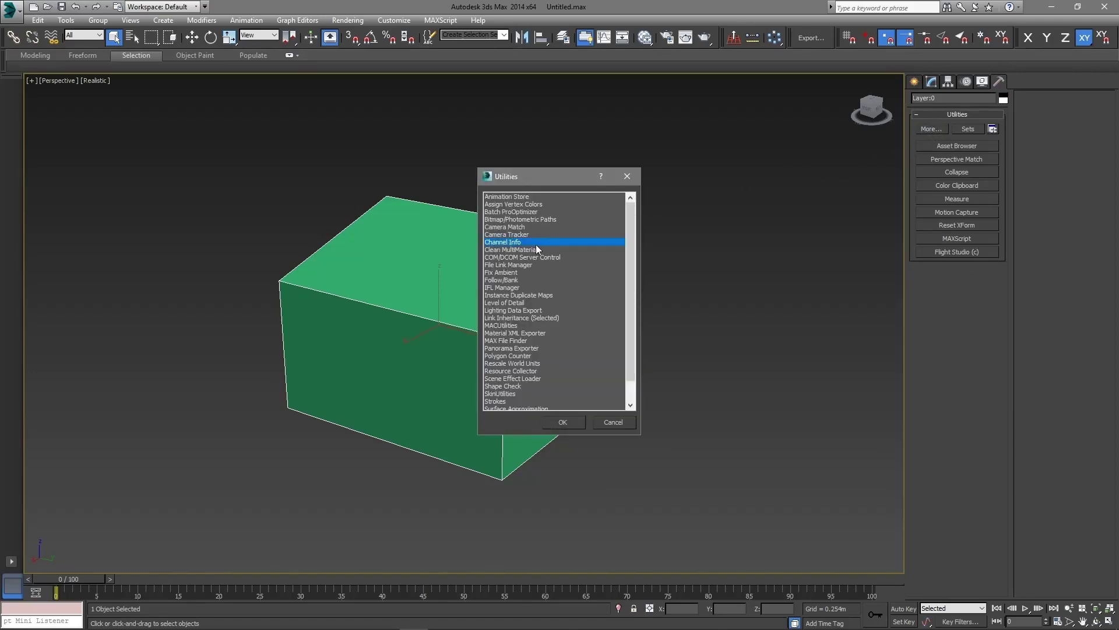
{"action": "left_click", "coordinate": [558, 422]}
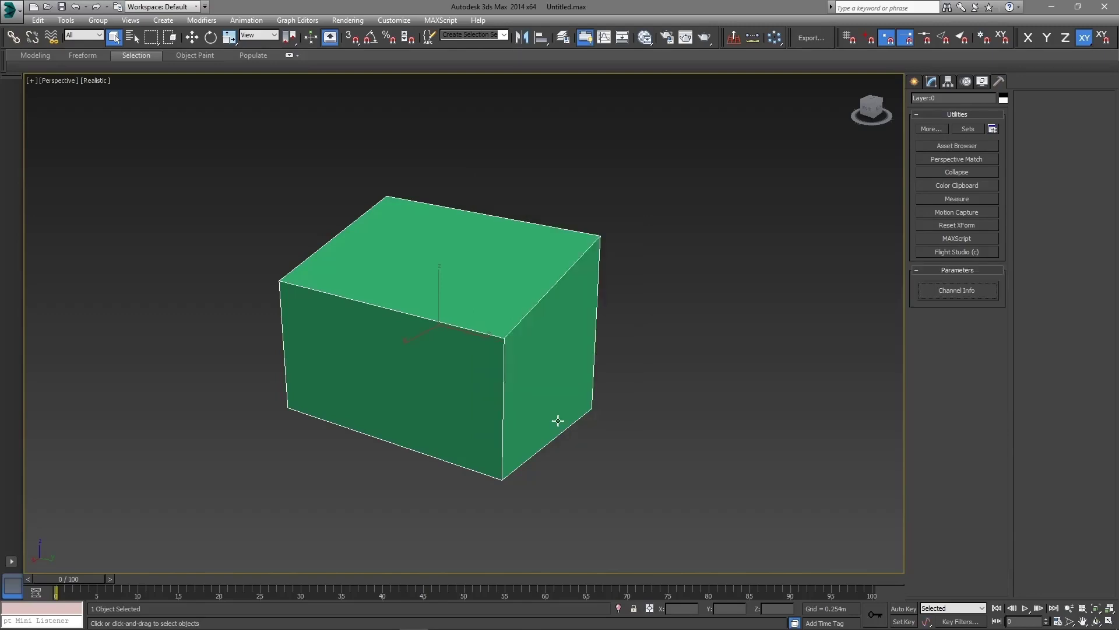
Copy the box's 1:map channel and paste it onto the mesh channel, leaving 24 vertices
{"action": "left_click", "coordinate": [938, 292]}
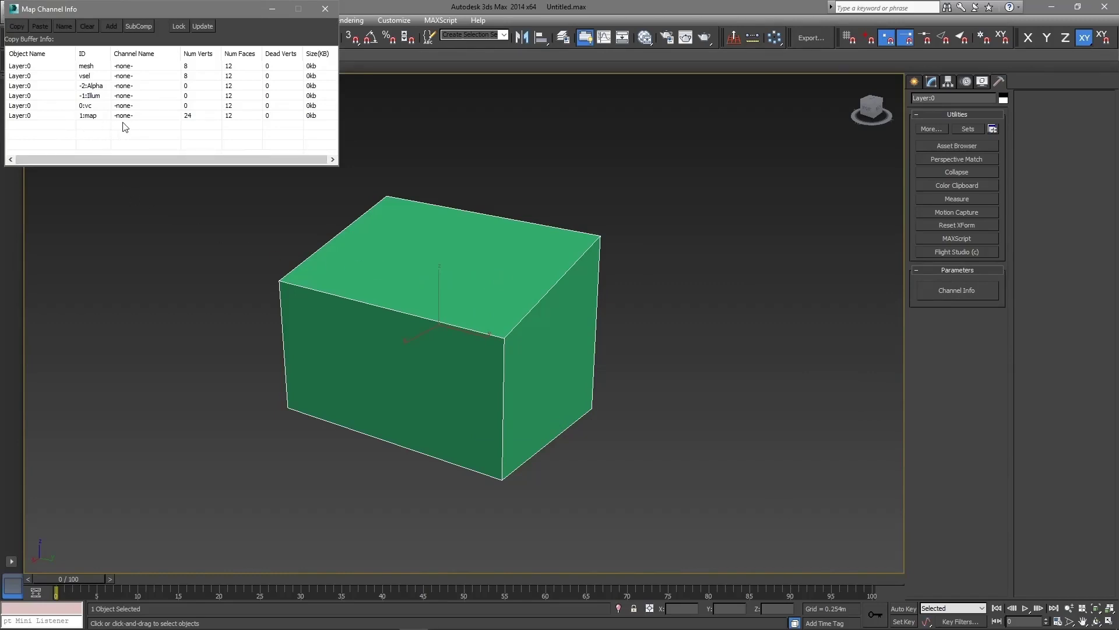
{"action": "left_click", "coordinate": [141, 117]}
{"action": "right_click", "coordinate": [143, 122]}
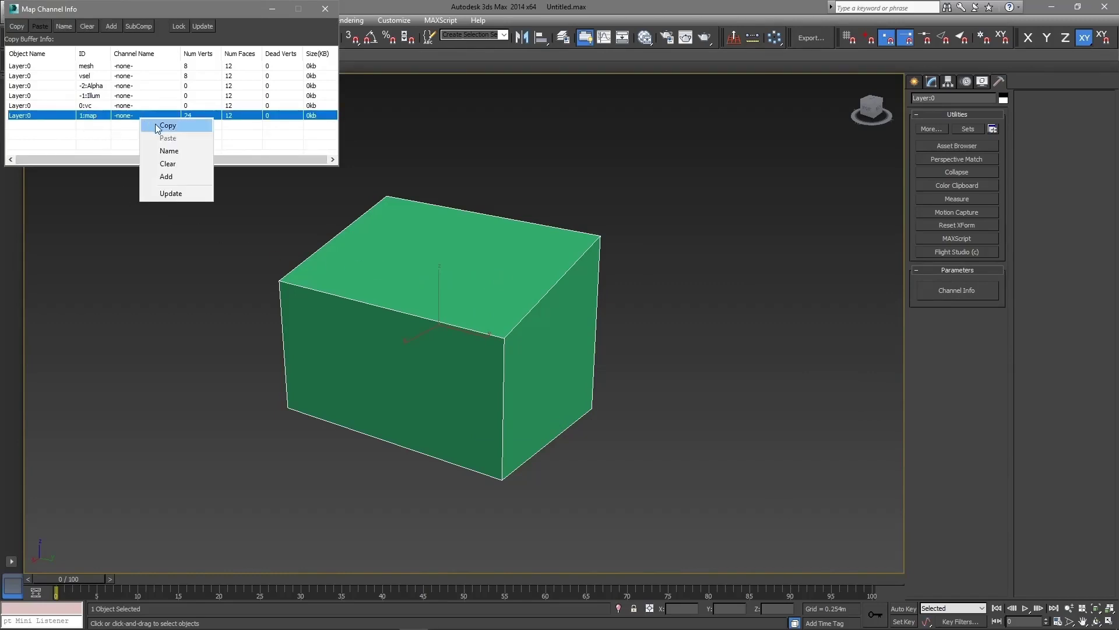
{"action": "left_click", "coordinate": [167, 125]}
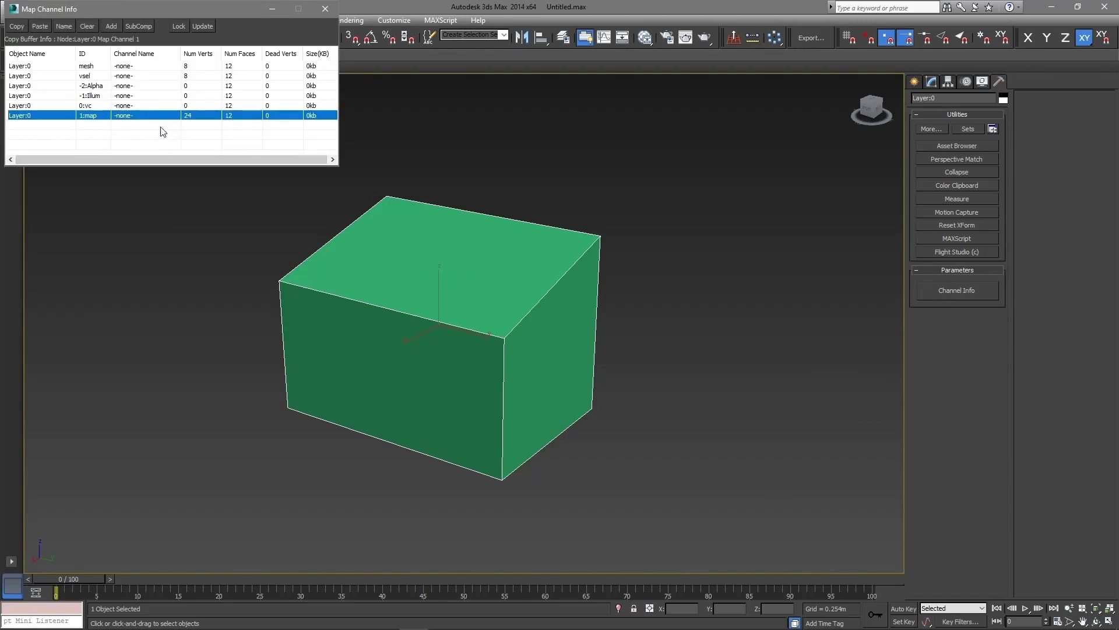
{"action": "left_click", "coordinate": [64, 67]}
{"action": "right_click", "coordinate": [67, 70]}
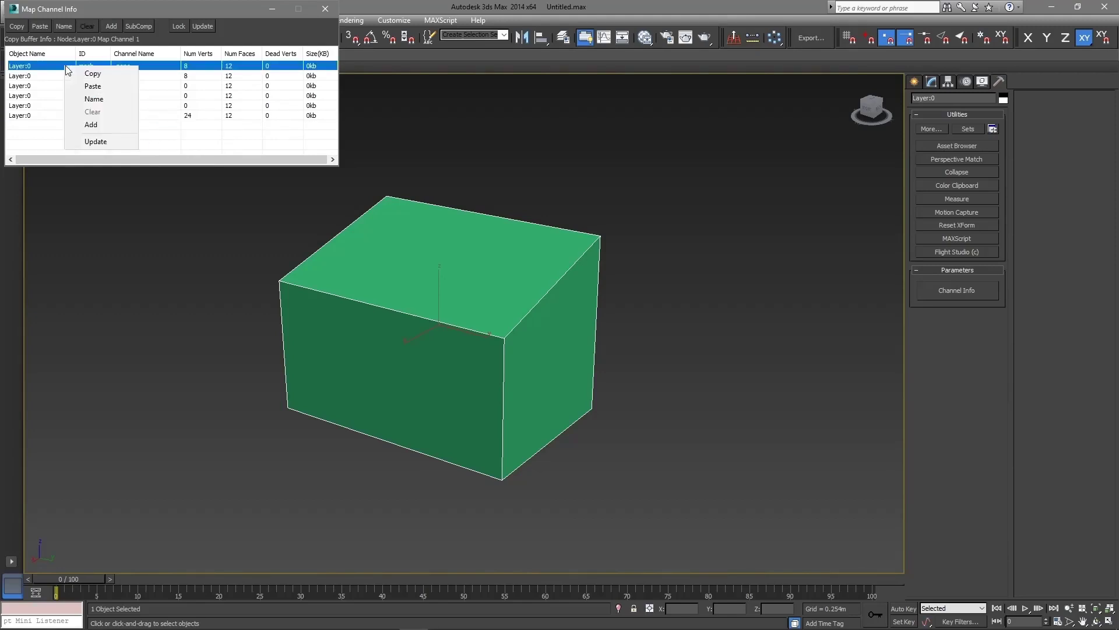
{"action": "left_click", "coordinate": [93, 86]}
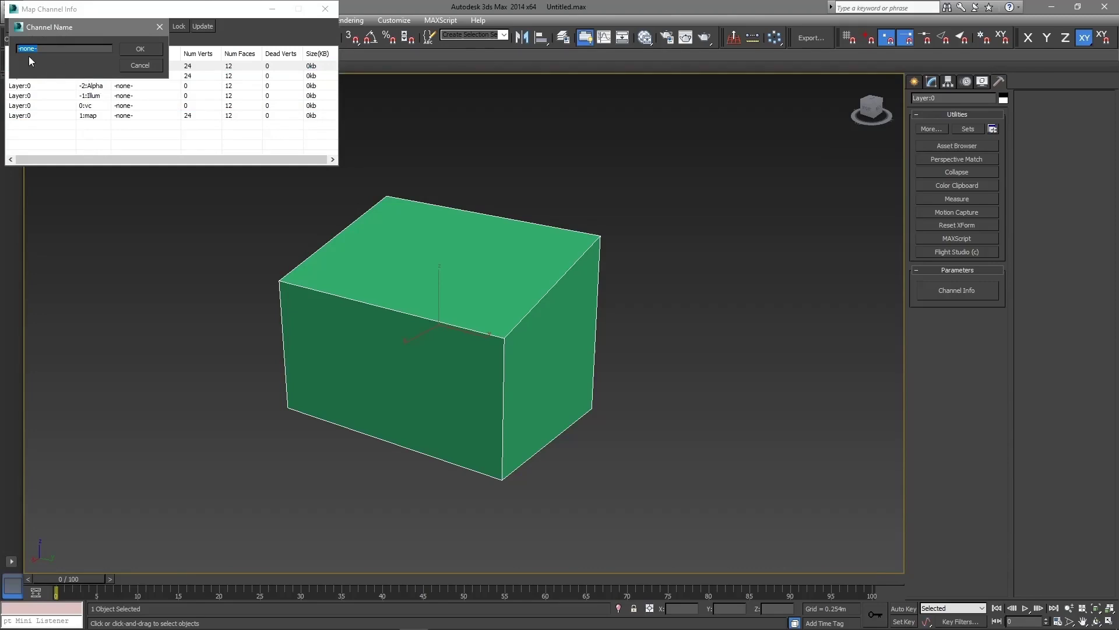
{"action": "left_click", "coordinate": [134, 51]}
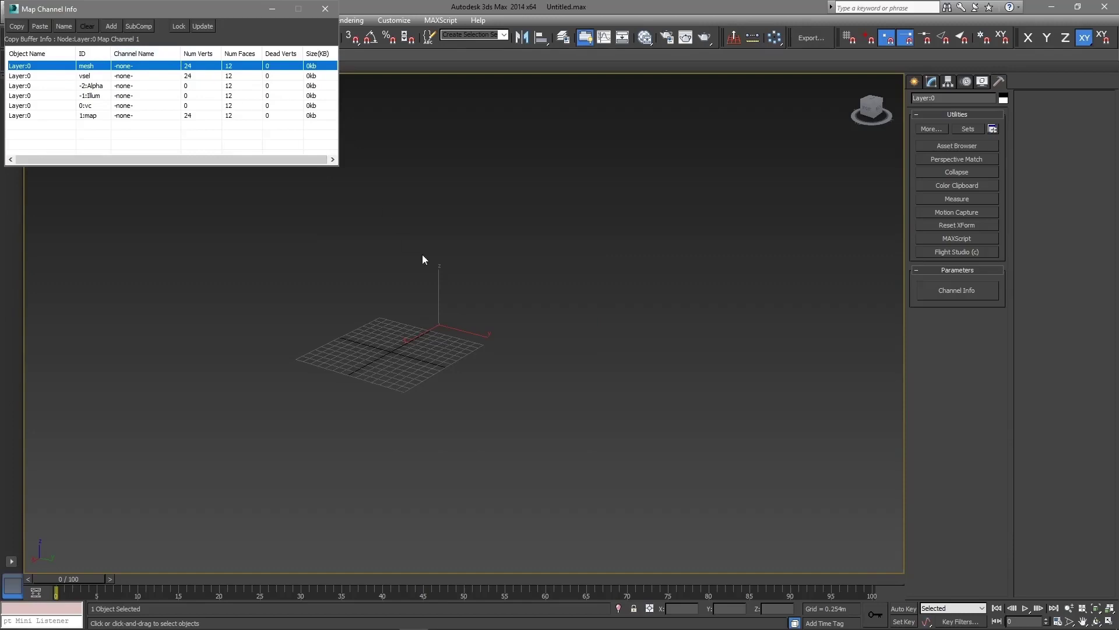
{"action": "scroll", "coordinate": [436, 330], "scroll_direction": "up", "scroll_amount": 6}
Close Map Channel Info and view the flat cross-shaped net from the top in orthographic
{"action": "scroll", "coordinate": [449, 322], "scroll_direction": "up", "scroll_amount": 2}
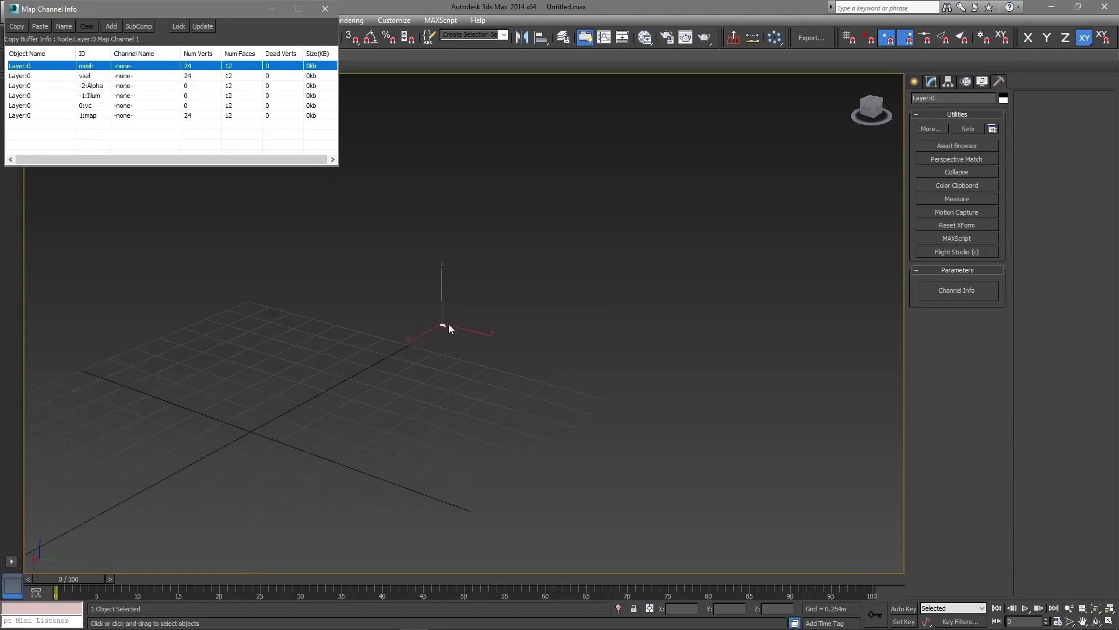
{"action": "left_click", "coordinate": [325, 8]}
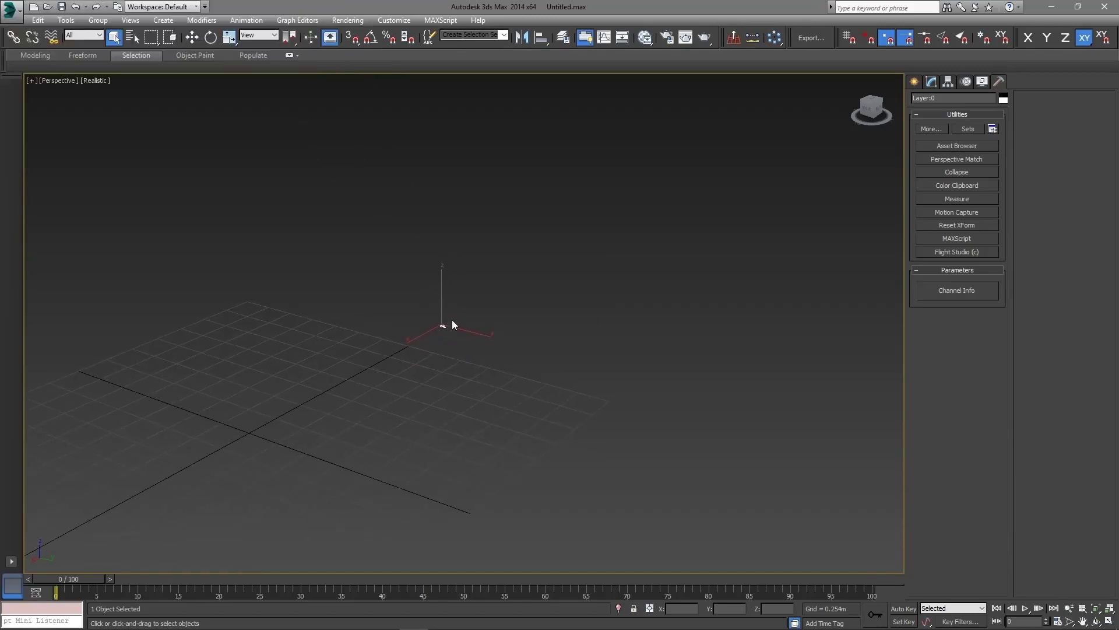
{"action": "key", "text": "z"}
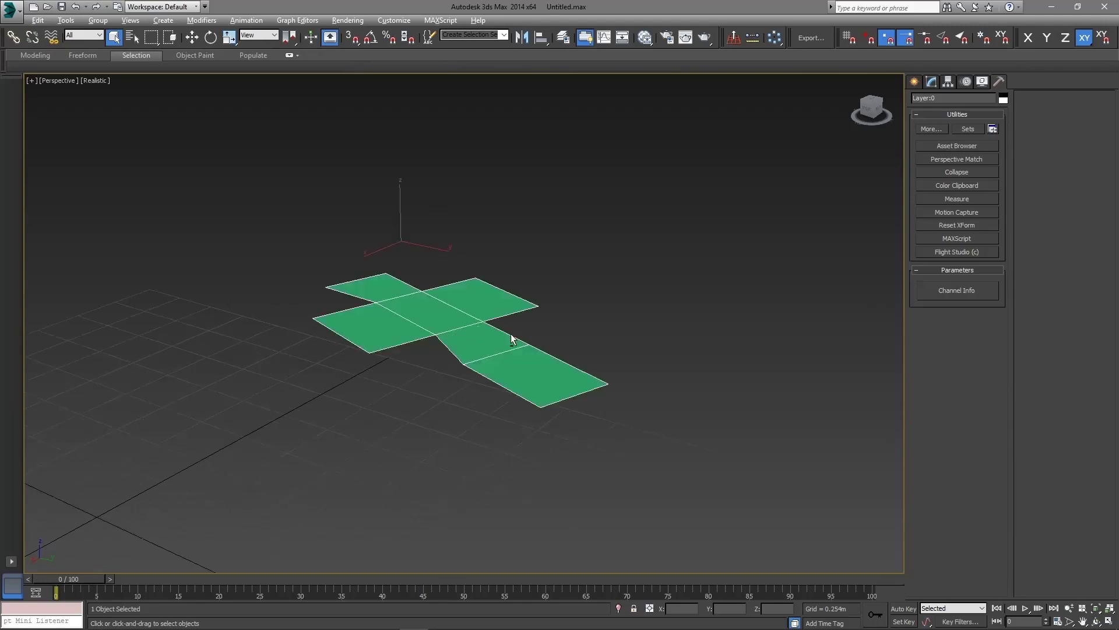
{"action": "middle_click_drag", "start_coordinate": [512, 339], "coordinate": [659, 293], "text": "alt"}
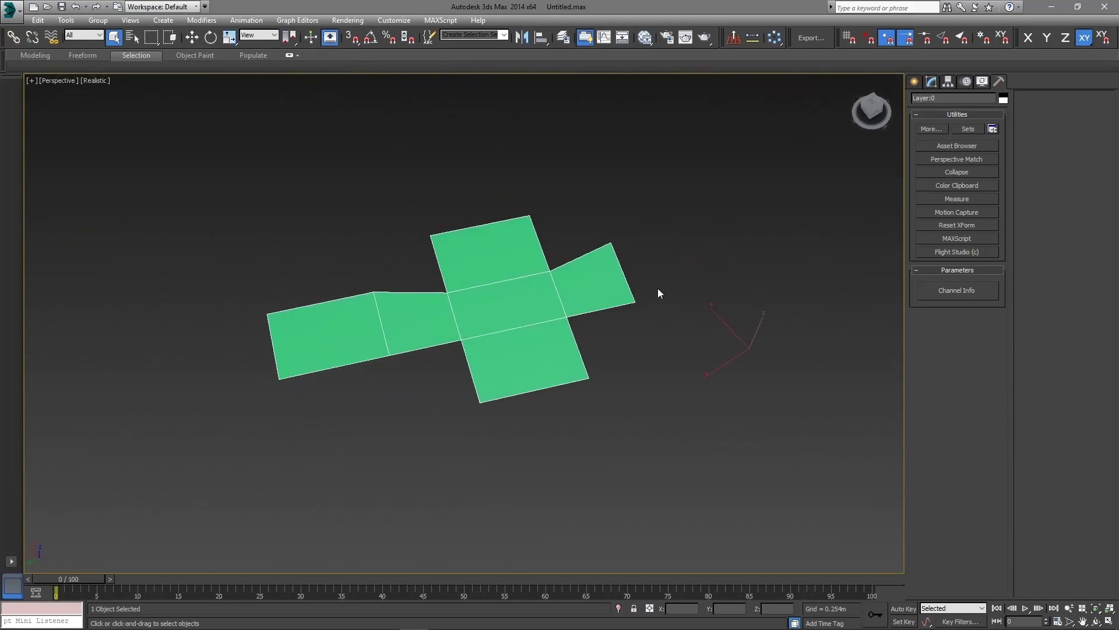
{"action": "left_click", "coordinate": [872, 106]}
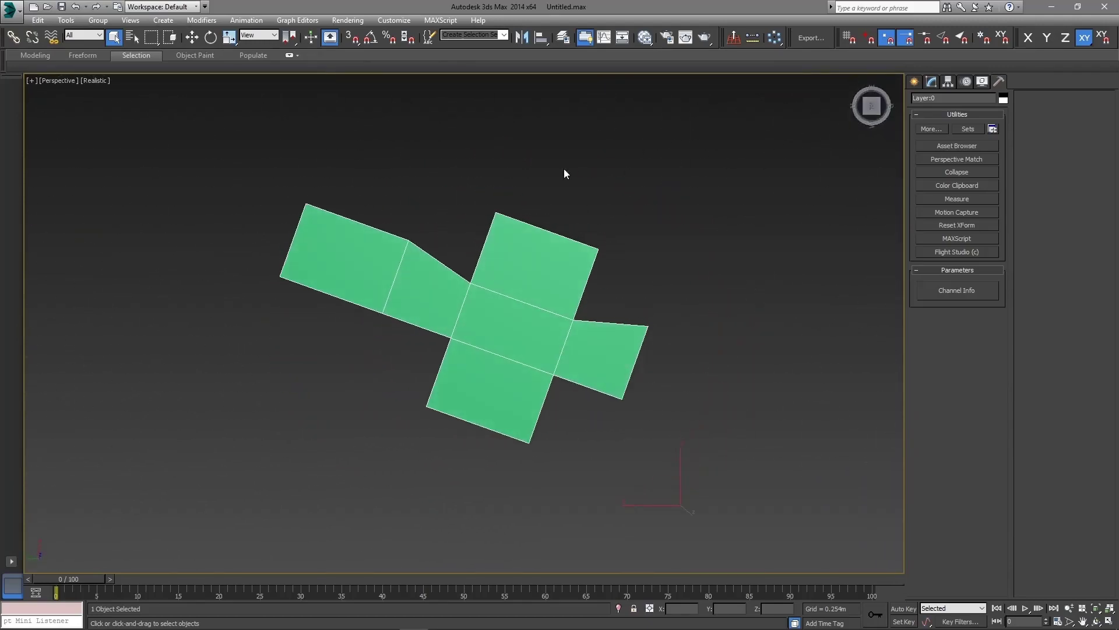
{"action": "left_click", "coordinate": [69, 81]}
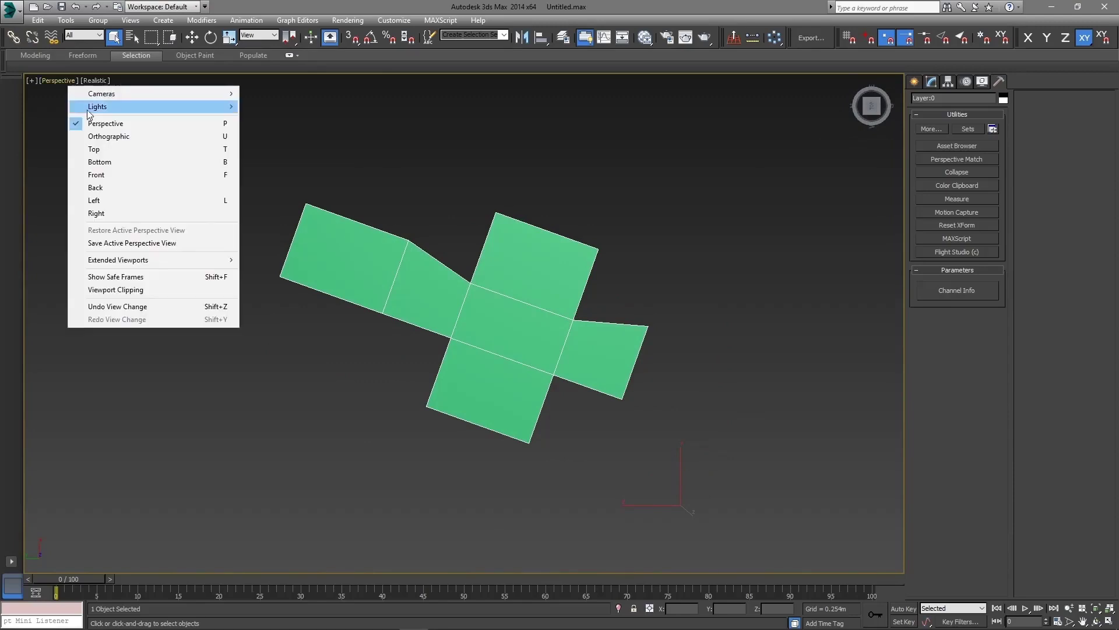
{"action": "left_click", "coordinate": [104, 134]}
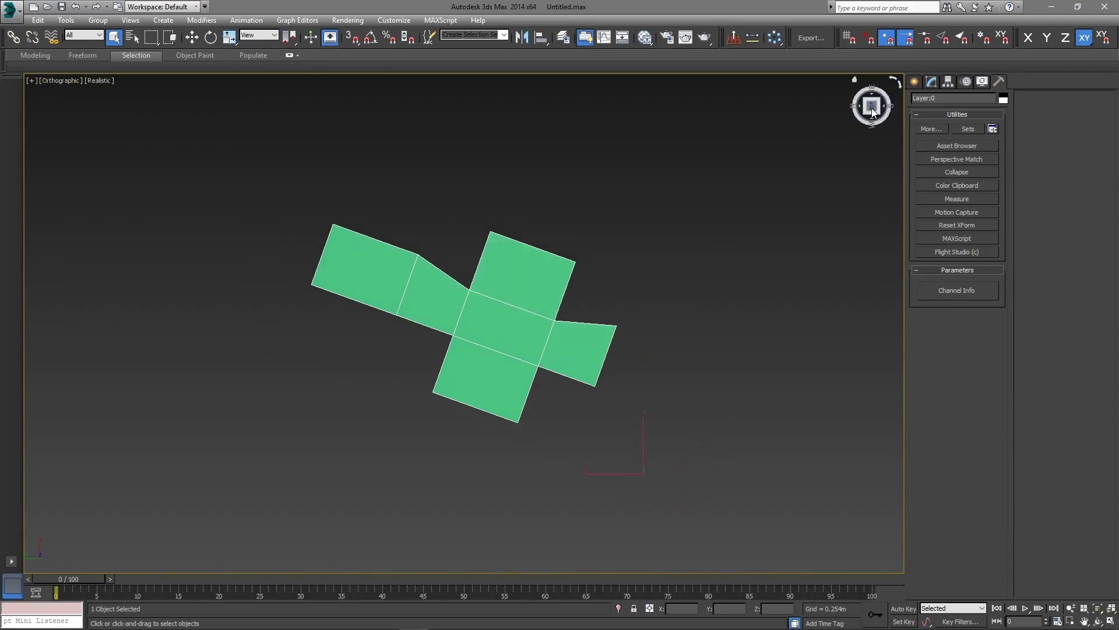
{"action": "left_click", "coordinate": [898, 87]}
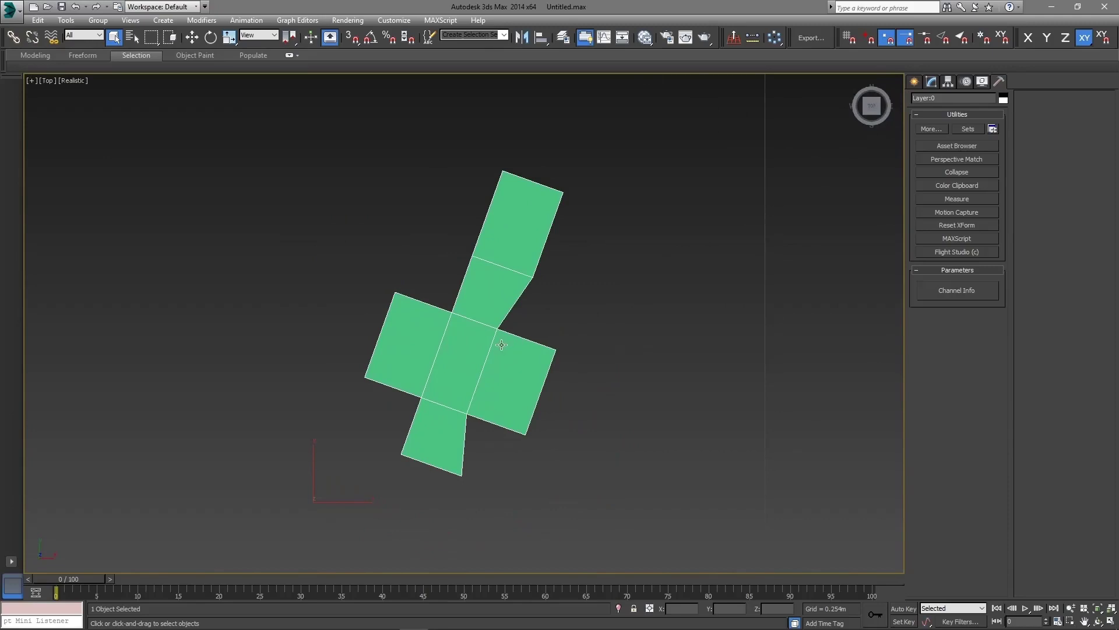
{"action": "scroll", "coordinate": [492, 338], "scroll_direction": "up", "scroll_amount": 2}
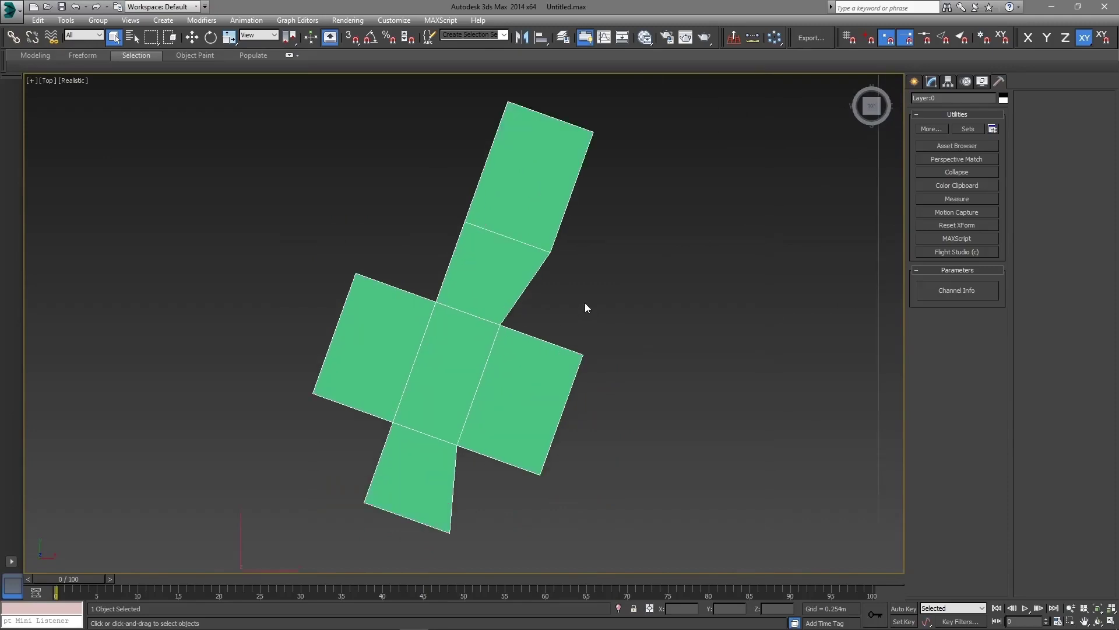
{"action": "right_click", "coordinate": [502, 274]}
Convert the flattened cross-shaped net to Editable Poly via the quad menu
{"action": "mouse_move", "coordinate": [563, 380]}
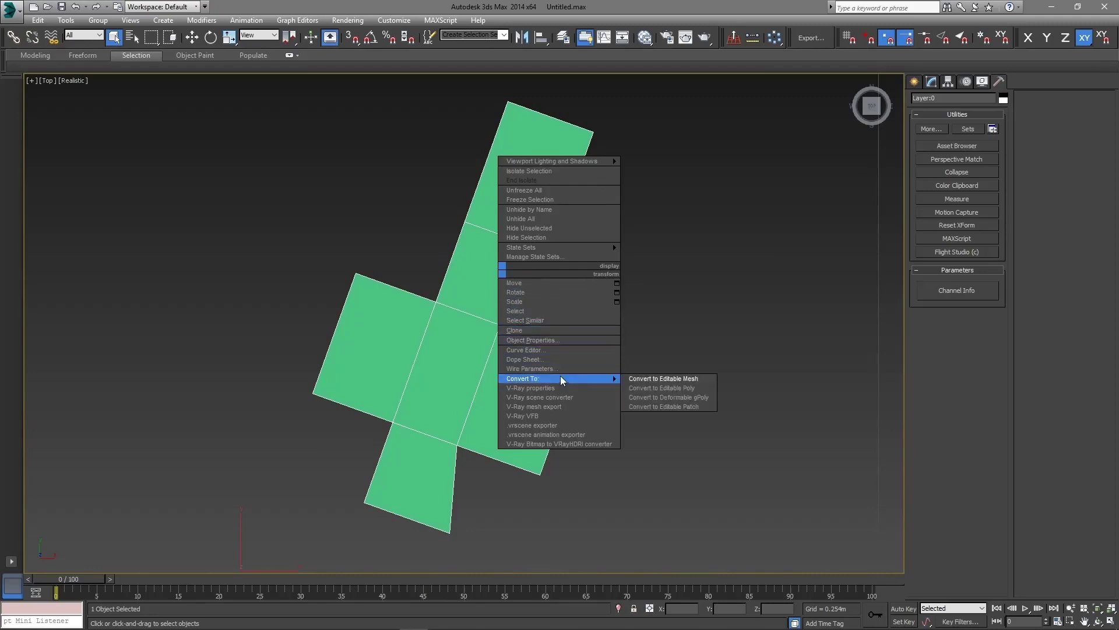
{"action": "left_click", "coordinate": [646, 389]}
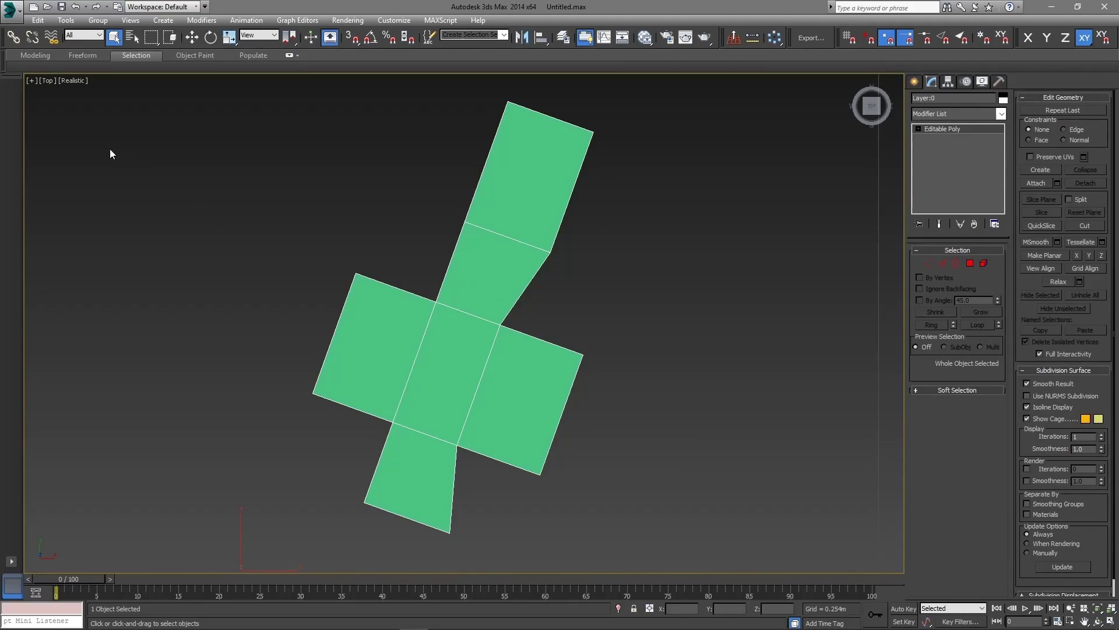
{"action": "left_click", "coordinate": [11, 8]}
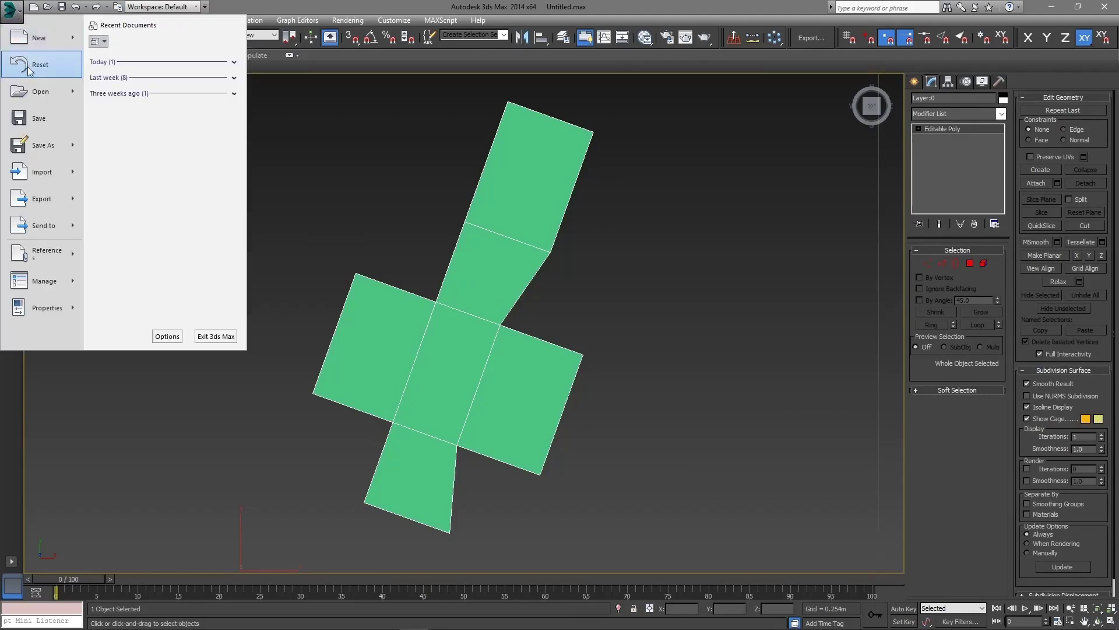
Export the net as an AutoCAD (*.DWG) file named 'DWG' with default export options
{"action": "left_click", "coordinate": [54, 201]}
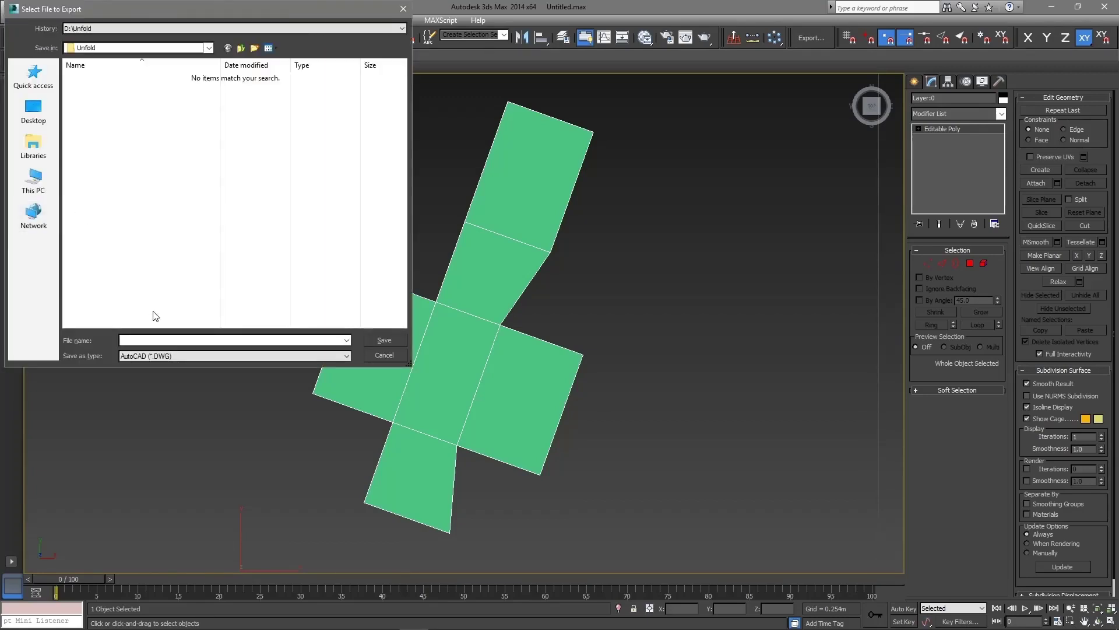
{"action": "left_click", "coordinate": [192, 355]}
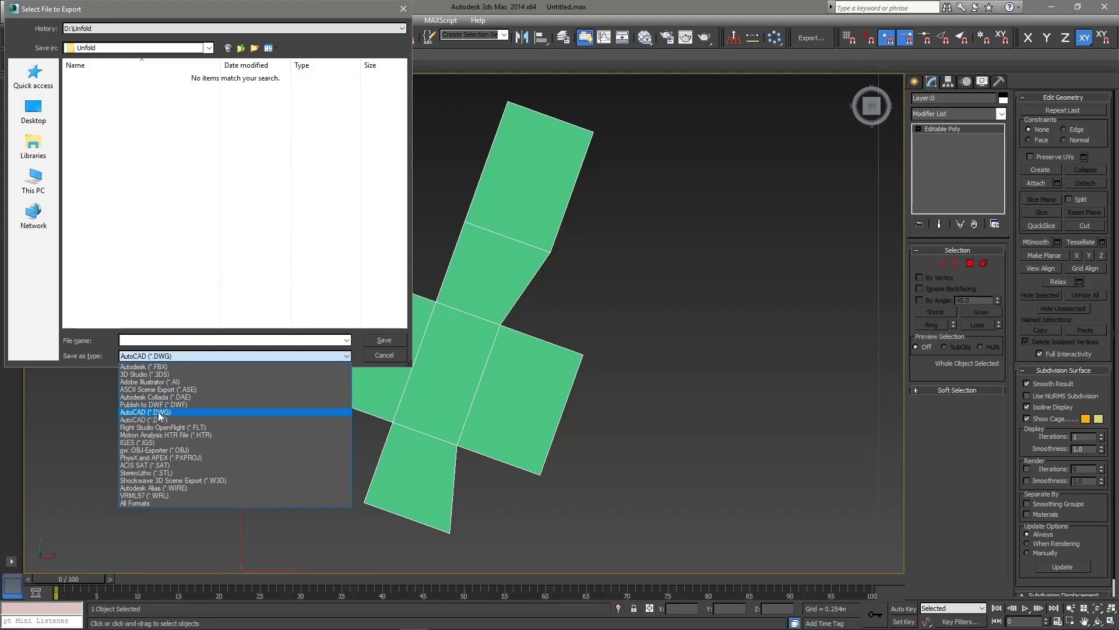
{"action": "left_click", "coordinate": [162, 340]}
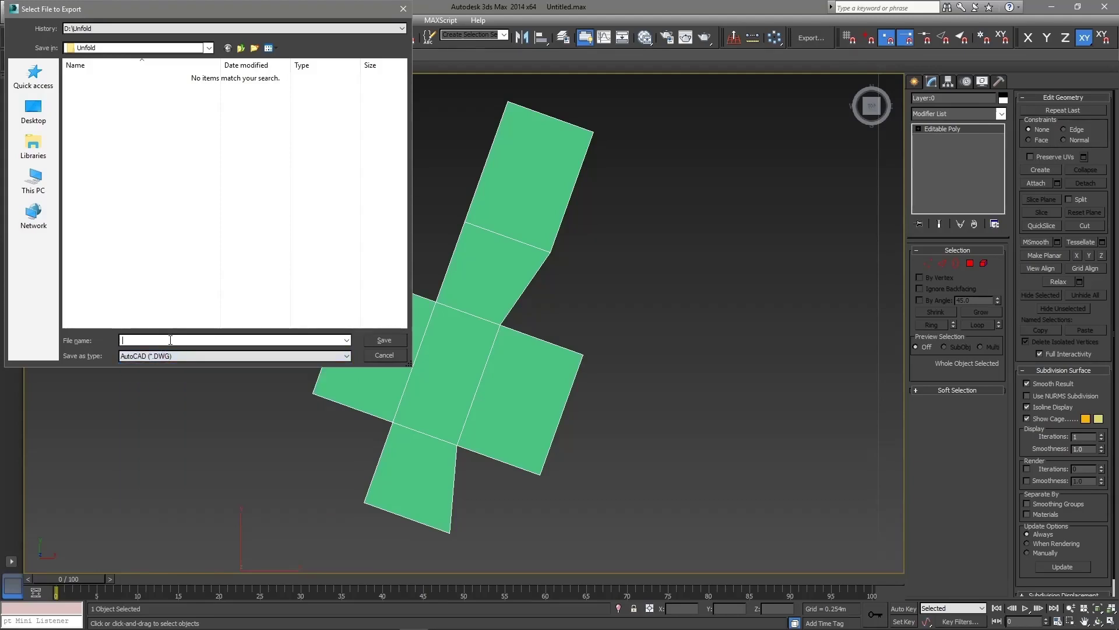
{"action": "type", "text": "DWG File"}
{"action": "left_click", "coordinate": [390, 340]}
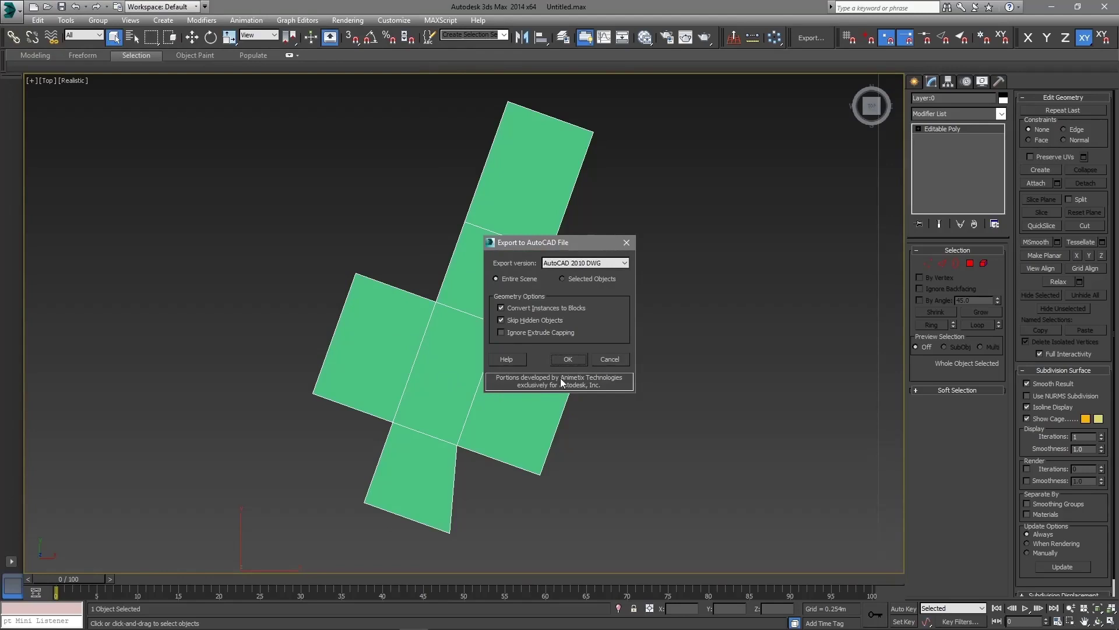
{"action": "left_click", "coordinate": [568, 359]}
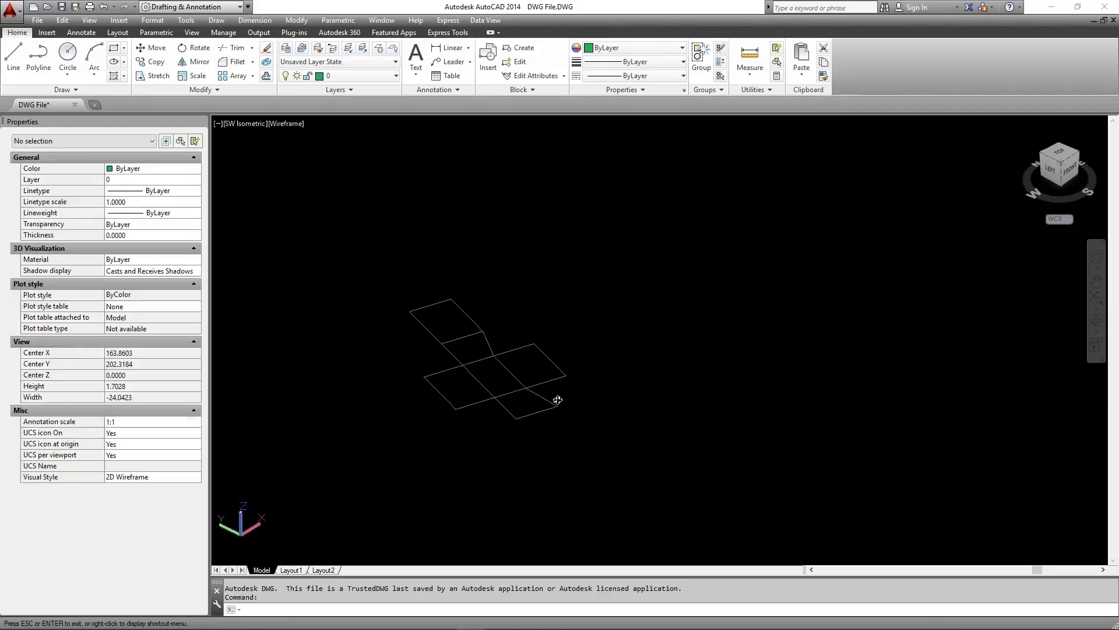
Show the imported net from the top, clear the selection, and enter FLATSHOT
{"action": "left_click_drag", "start_coordinate": [557, 399], "coordinate": [660, 441]}
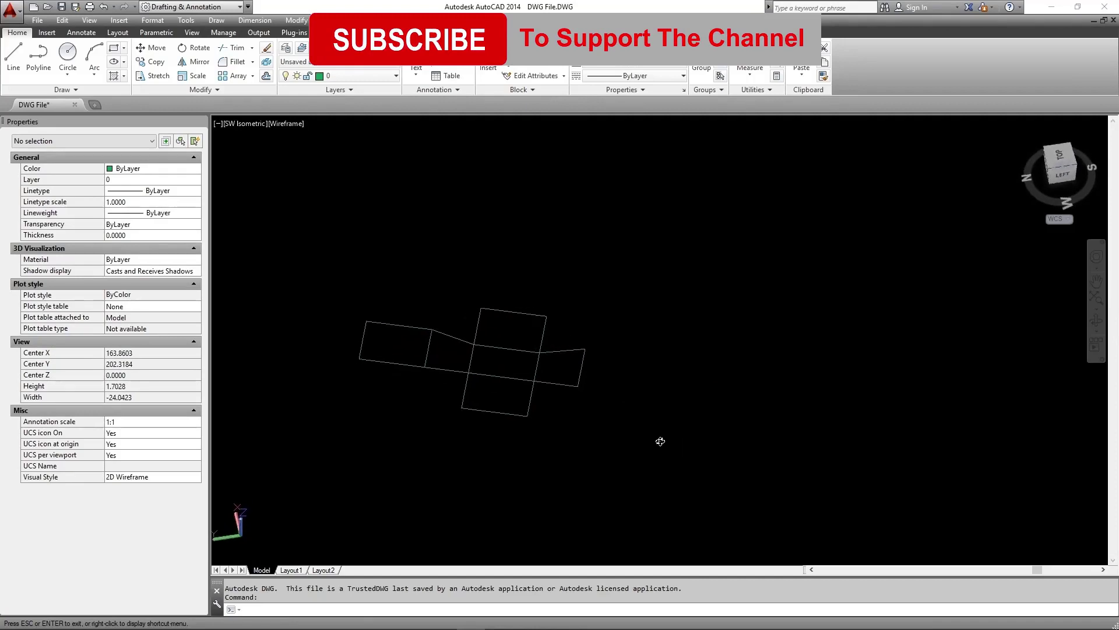
{"action": "key", "text": "Escape"}
{"action": "left_click", "coordinate": [1061, 154]}
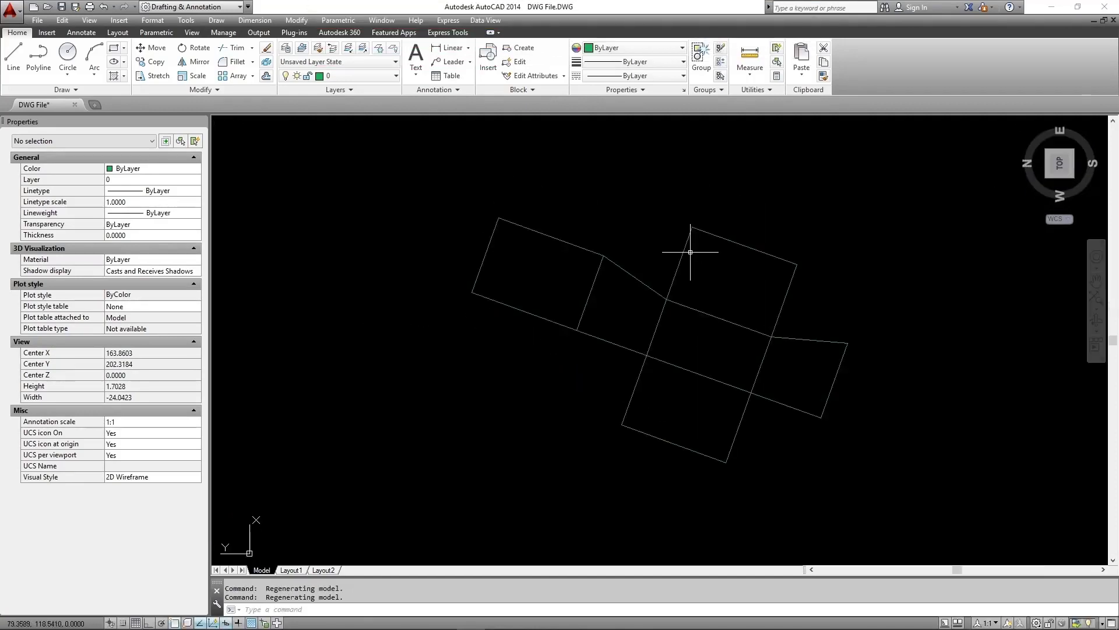
{"action": "left_click", "coordinate": [776, 297]}
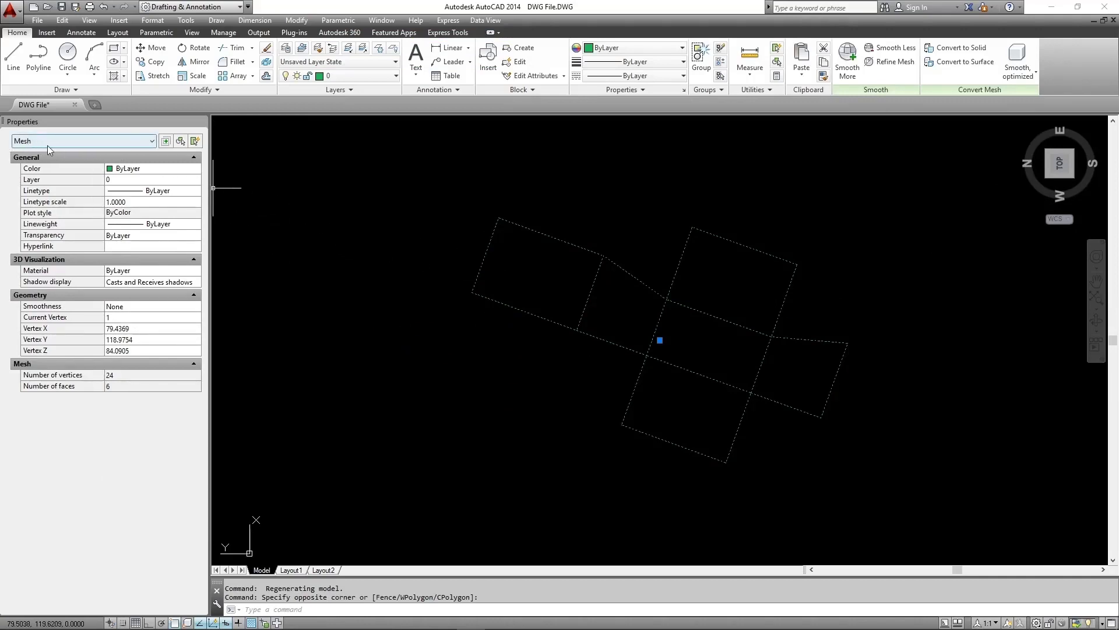
{"action": "middle_click_drag", "start_coordinate": [555, 289], "coordinate": [425, 296]}
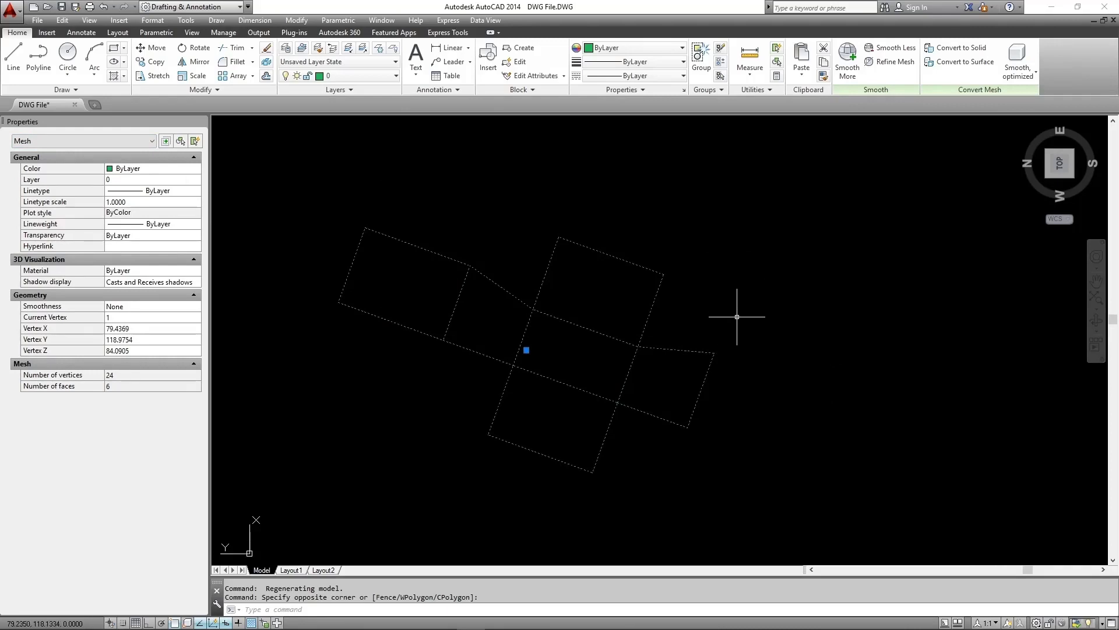
{"action": "key", "text": "Escape"}
{"action": "type", "text": "flatsh"}
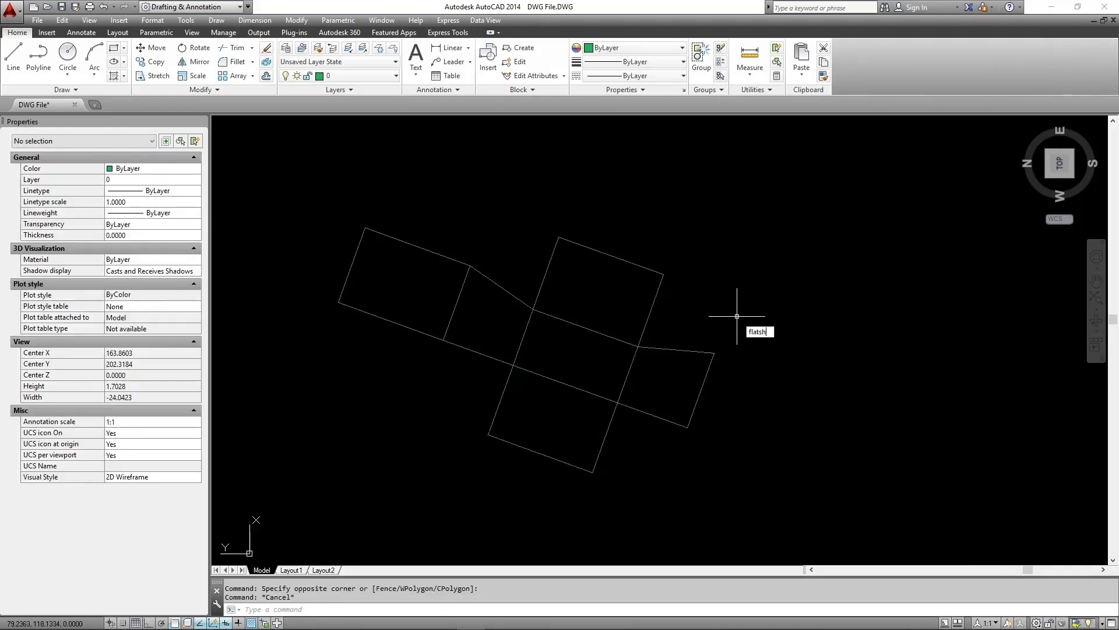
{"action": "type", "text": "ot"}
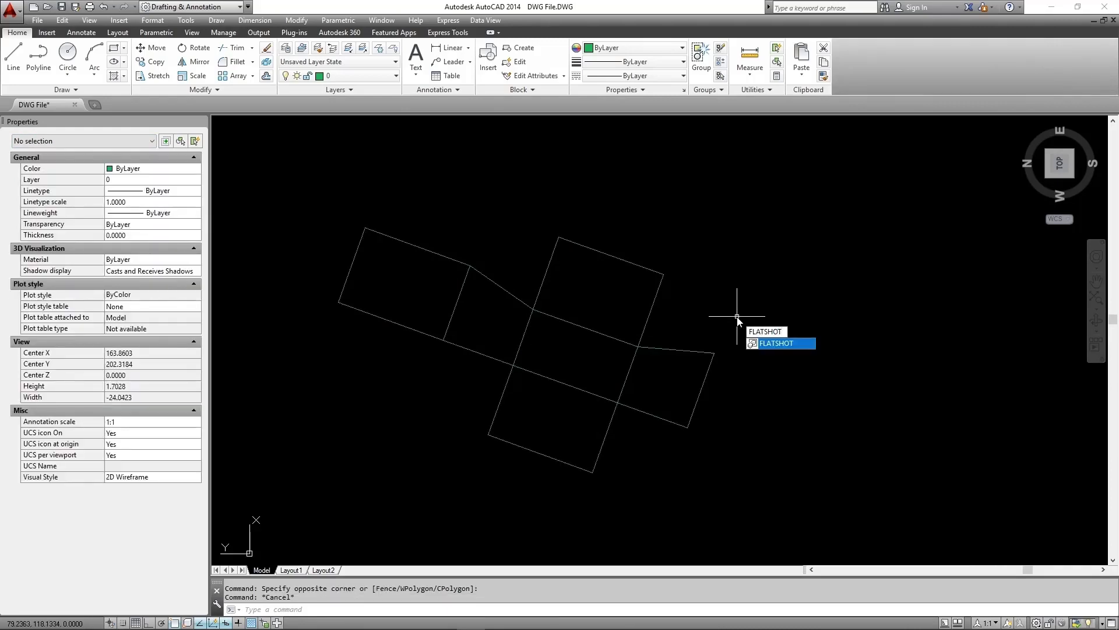
{"action": "key", "text": "Return"}
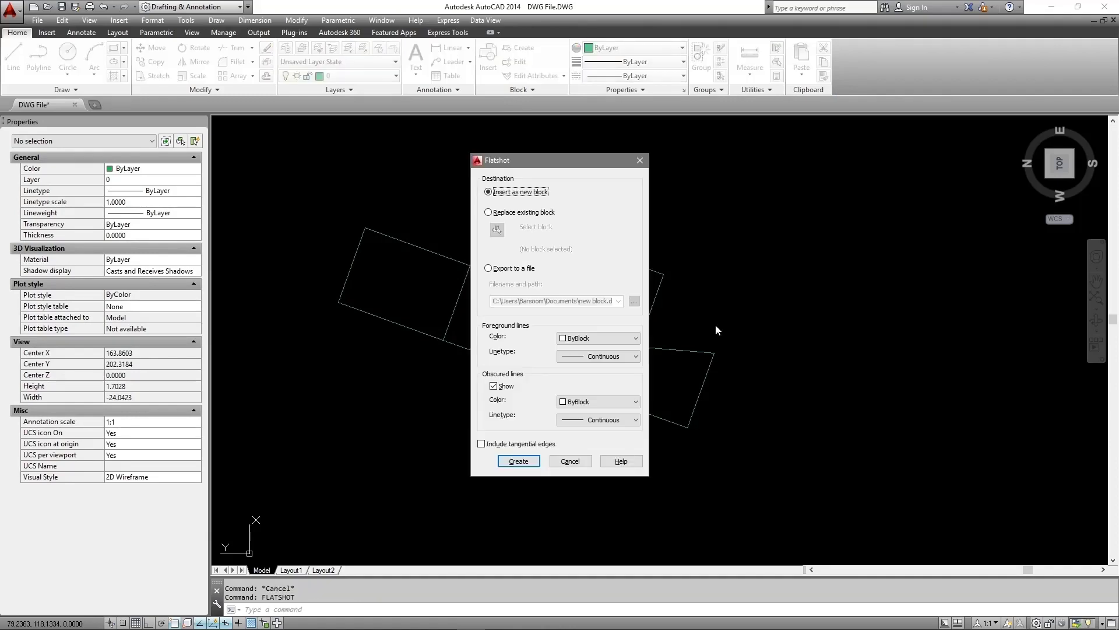
Insert the flatshot as a new block at default scale and rotation, then zoom extents
{"action": "left_click", "coordinate": [532, 461]}
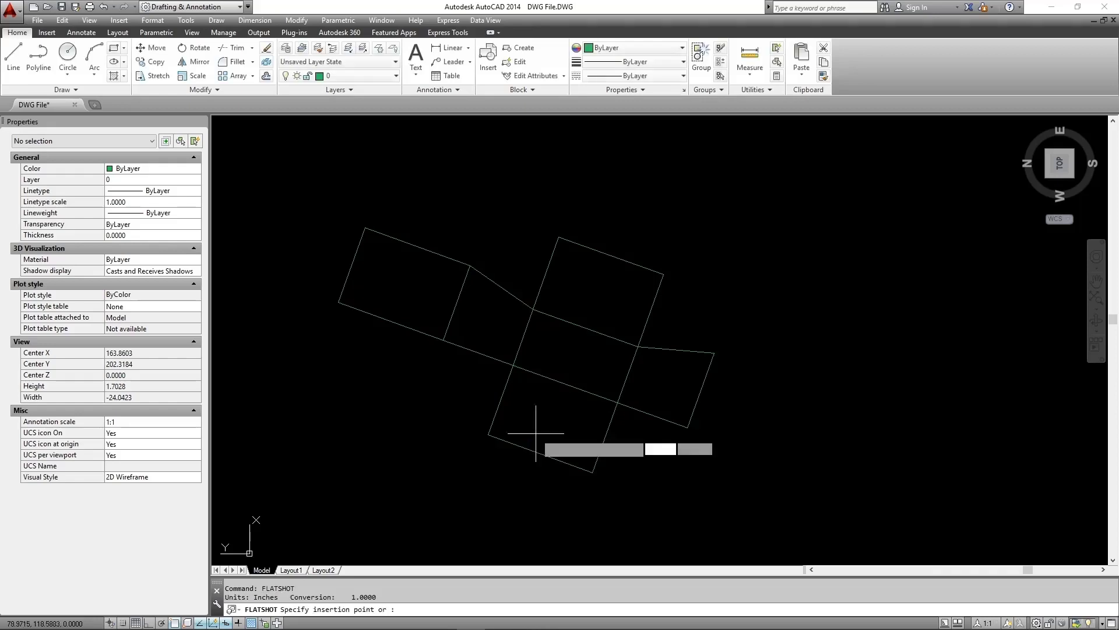
{"action": "left_click", "coordinate": [484, 479]}
{"action": "key", "text": "Return"}
{"action": "key", "text": "Return"}
{"action": "key", "text": "Return"}
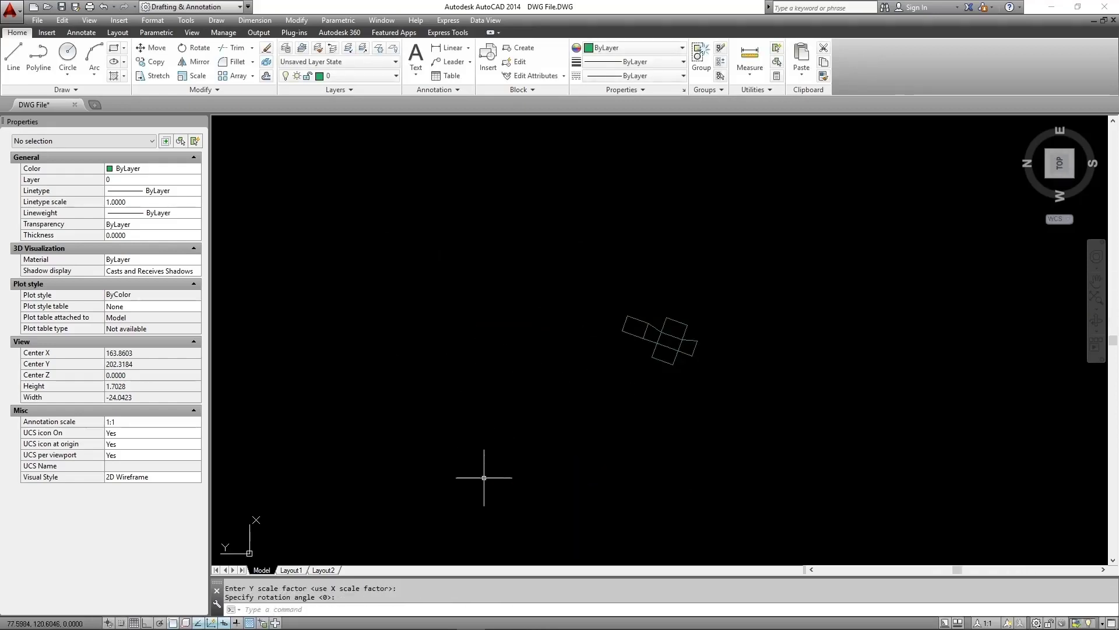
{"action": "type", "text": "z"}
{"action": "key", "text": "Return"}
{"action": "type", "text": "e"}
{"action": "key", "text": "Return"}
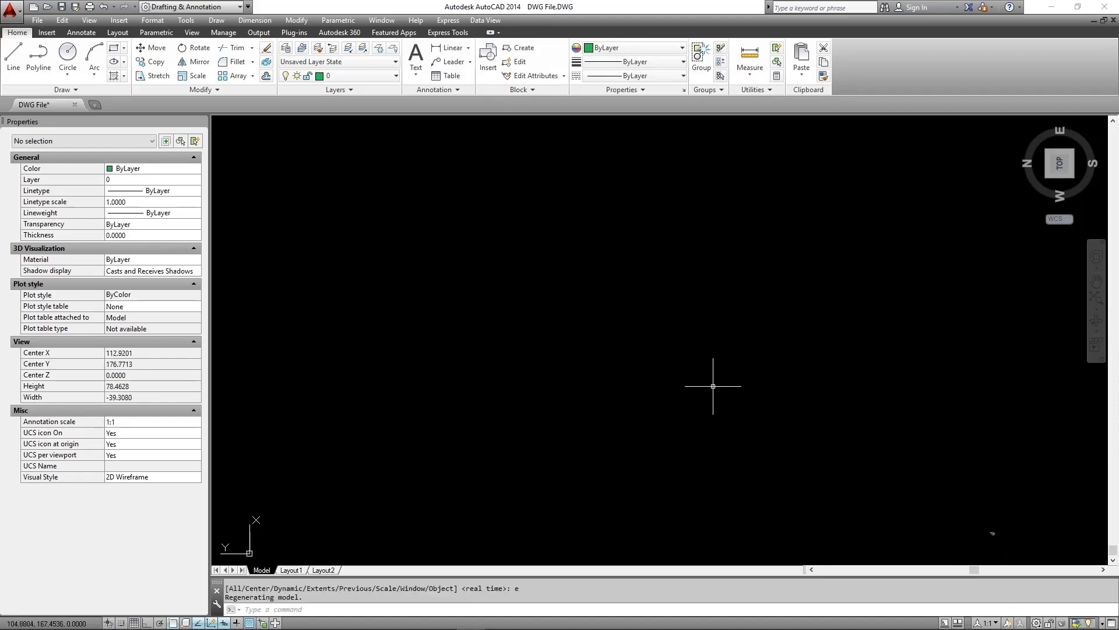
Move the flattened block beside the original mesh net and select it
{"action": "scroll", "coordinate": [692, 344], "scroll_direction": "down", "scroll_amount": 2}
{"action": "type", "text": "m"}
{"action": "key", "text": "Return"}
{"action": "left_click", "coordinate": [506, 225]}
{"action": "left_click", "coordinate": [446, 180]}
{"action": "key", "text": "Return"}
{"action": "left_click", "coordinate": [520, 245]}
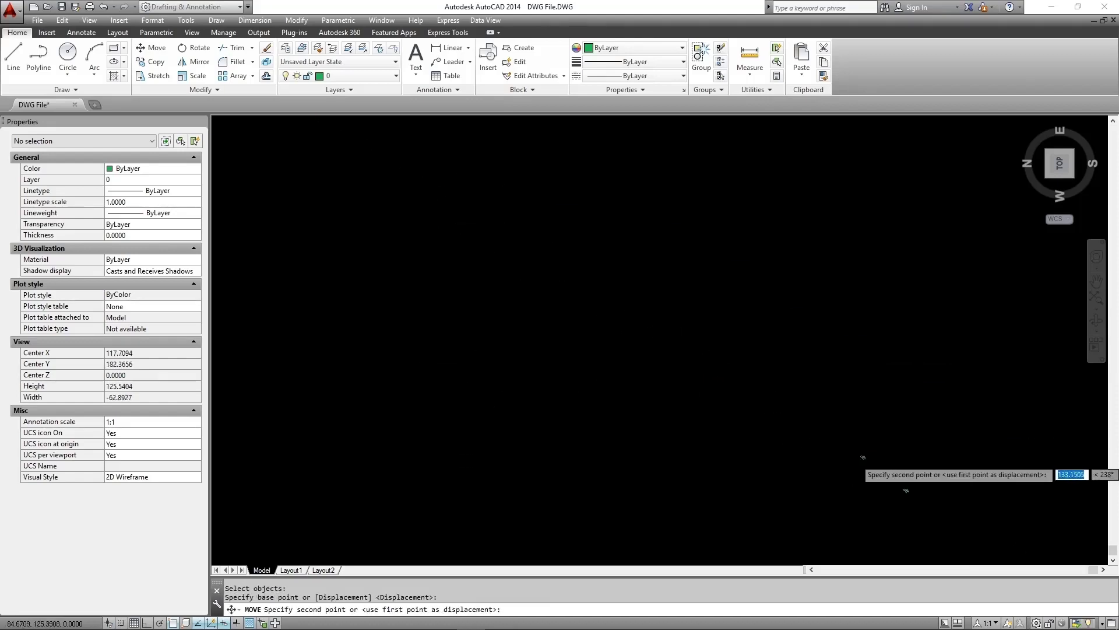
{"action": "scroll", "coordinate": [933, 502], "scroll_direction": "up", "scroll_amount": 10}
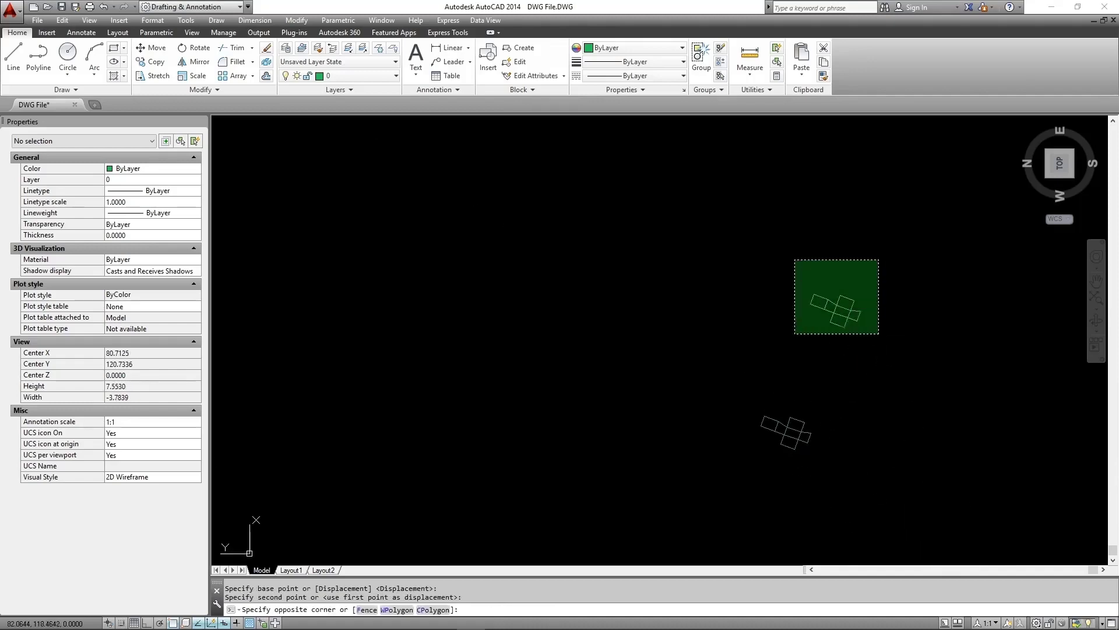
{"action": "left_click", "coordinate": [885, 392]}
{"action": "scroll", "coordinate": [875, 408], "scroll_direction": "up", "scroll_amount": 5}
{"action": "left_click", "coordinate": [894, 342]}
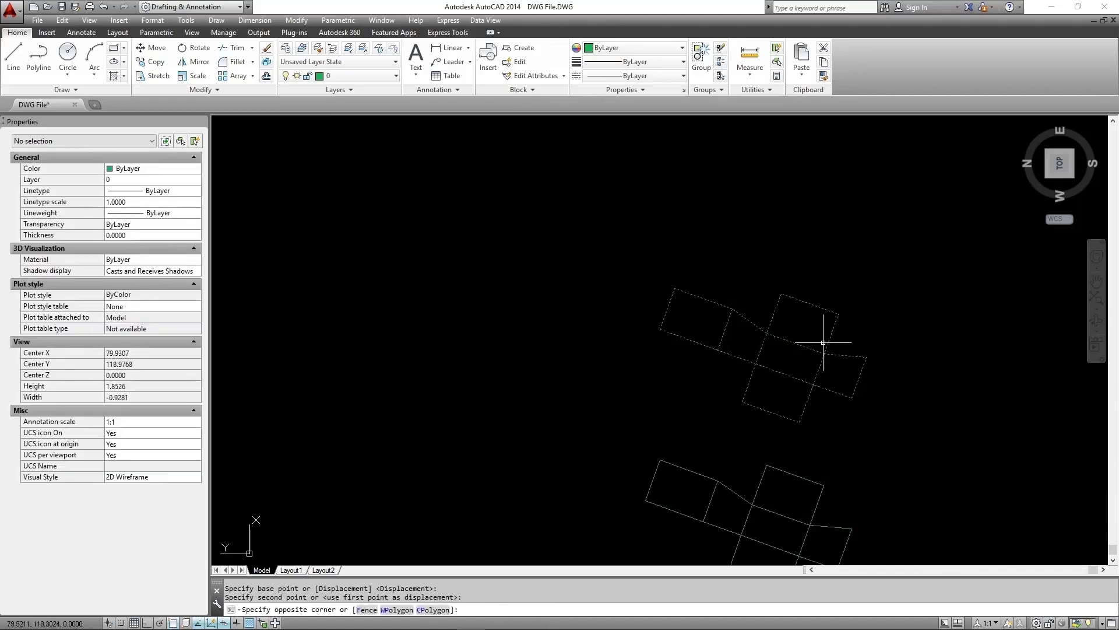
{"action": "left_click", "coordinate": [864, 344]}
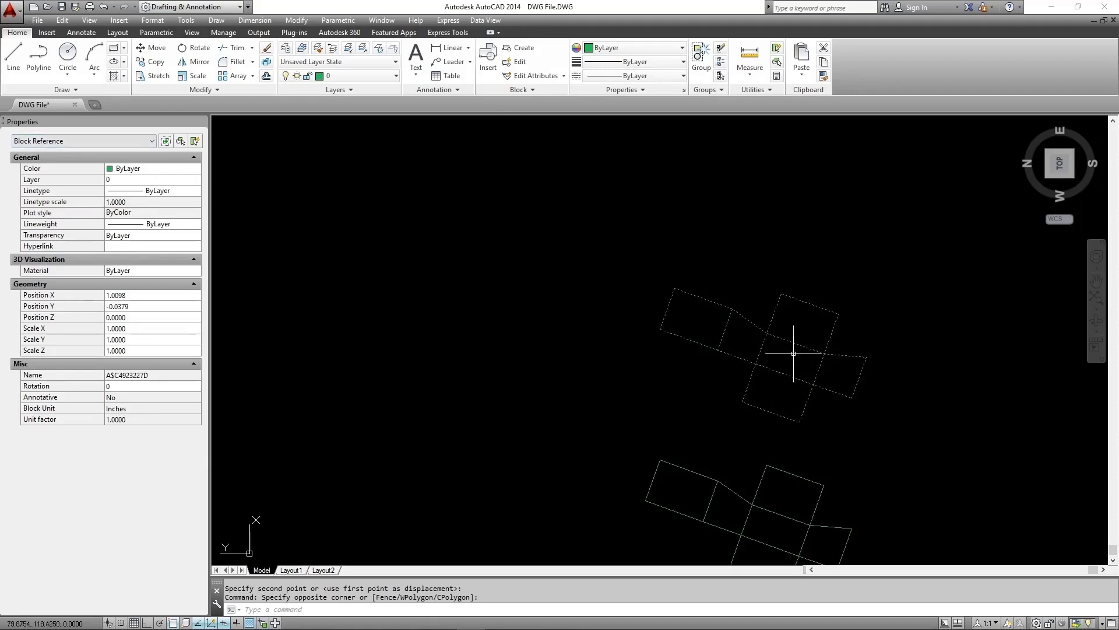
Explode the flattened net block into separate lines and check an edge
{"action": "key", "text": "Escape"}
{"action": "type", "text": "x"}
{"action": "key", "text": "Return"}
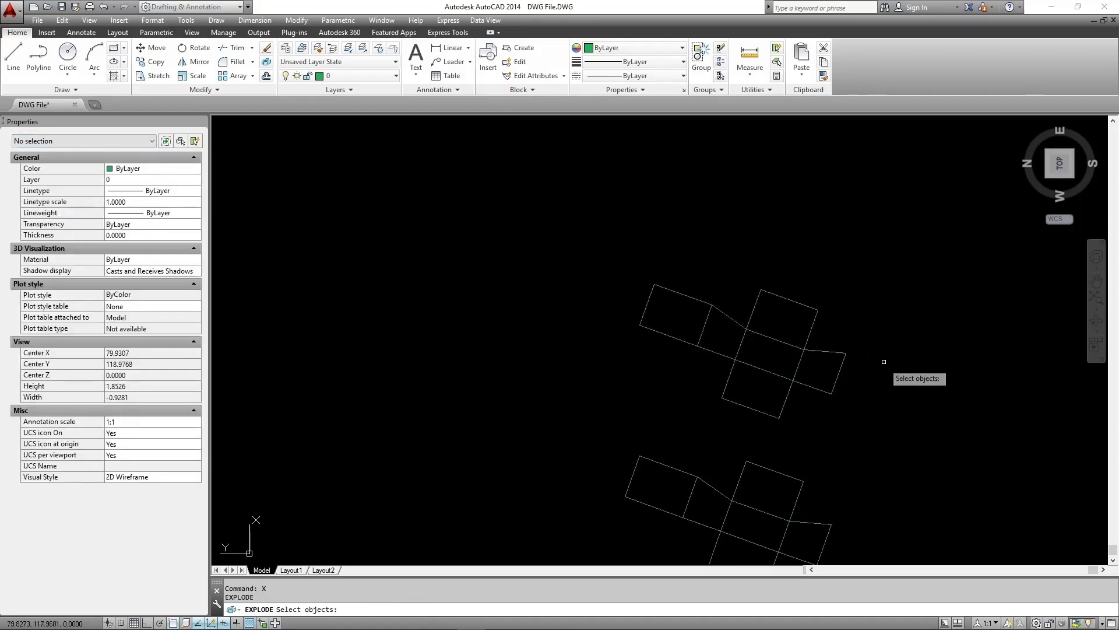
{"action": "left_click", "coordinate": [885, 382]}
{"action": "left_click", "coordinate": [644, 277]}
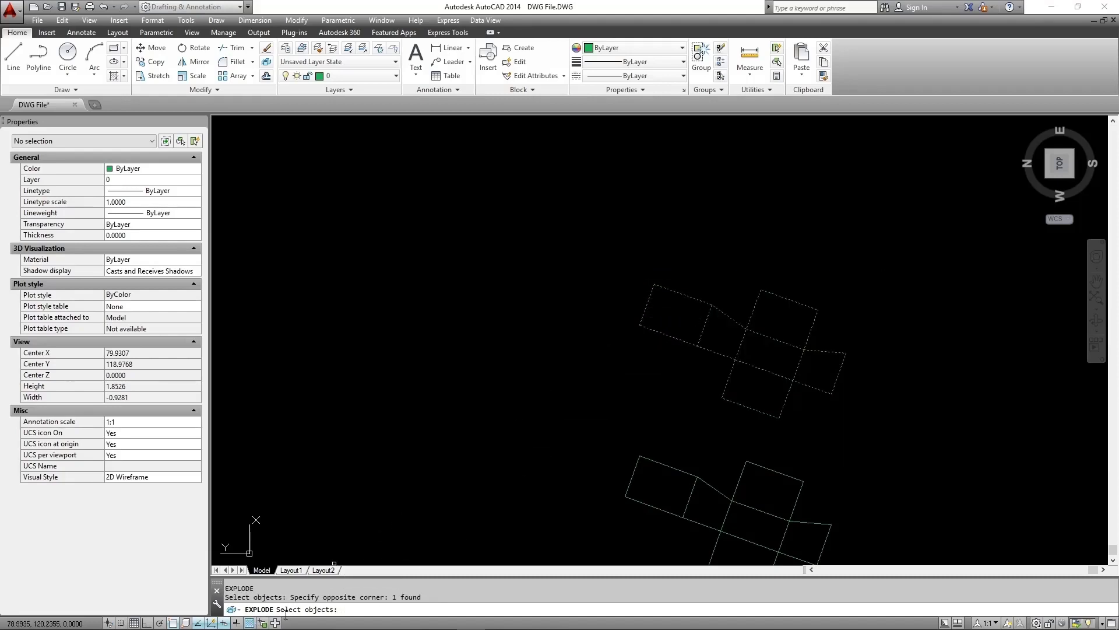
{"action": "key", "text": "Return"}
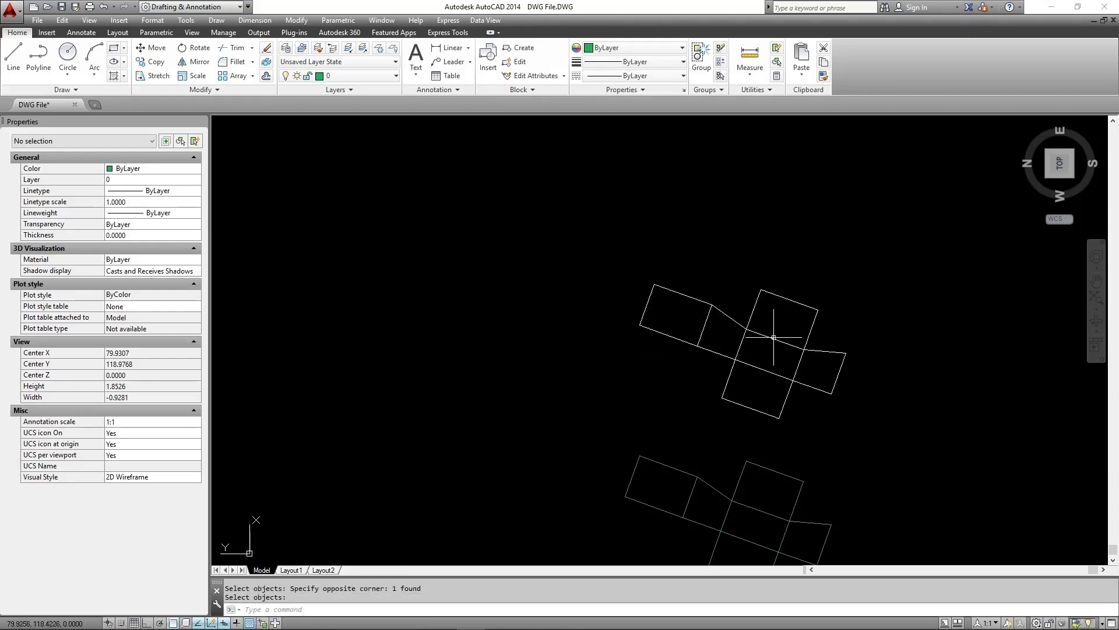
{"action": "scroll", "coordinate": [774, 336], "scroll_direction": "up", "scroll_amount": 4}
{"action": "left_click", "coordinate": [728, 271]}
{"action": "left_click", "coordinate": [780, 255]}
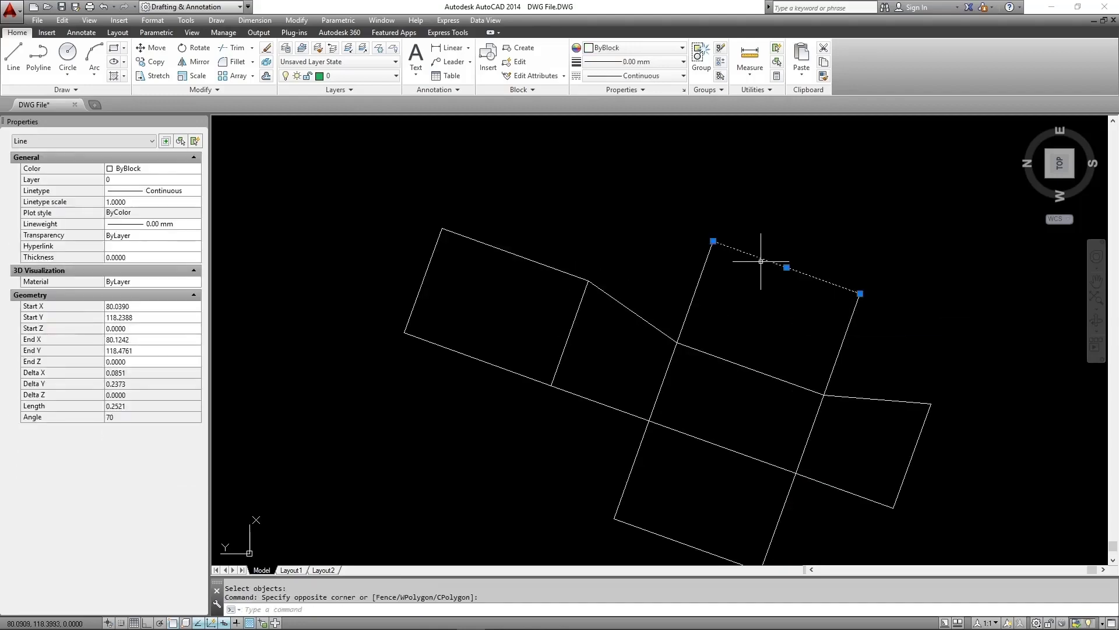
{"action": "scroll", "coordinate": [745, 280], "scroll_direction": "down", "scroll_amount": 2}
{"action": "middle_click_drag", "start_coordinate": [744, 279], "coordinate": [789, 292]}
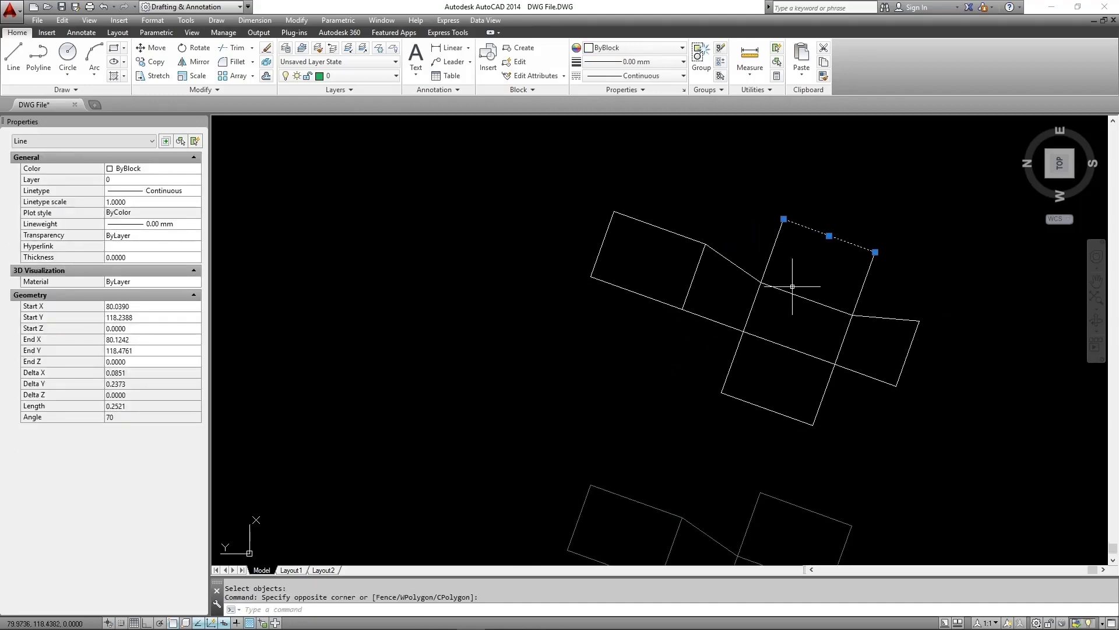
{"action": "key", "text": "Escape"}
Draw a horizontal reference line below the net with Ortho on
{"action": "type", "text": "l"}
{"action": "key", "text": "Return"}
{"action": "left_click", "coordinate": [651, 364]}
{"action": "key", "text": "F8"}
{"action": "left_click", "coordinate": [514, 398]}
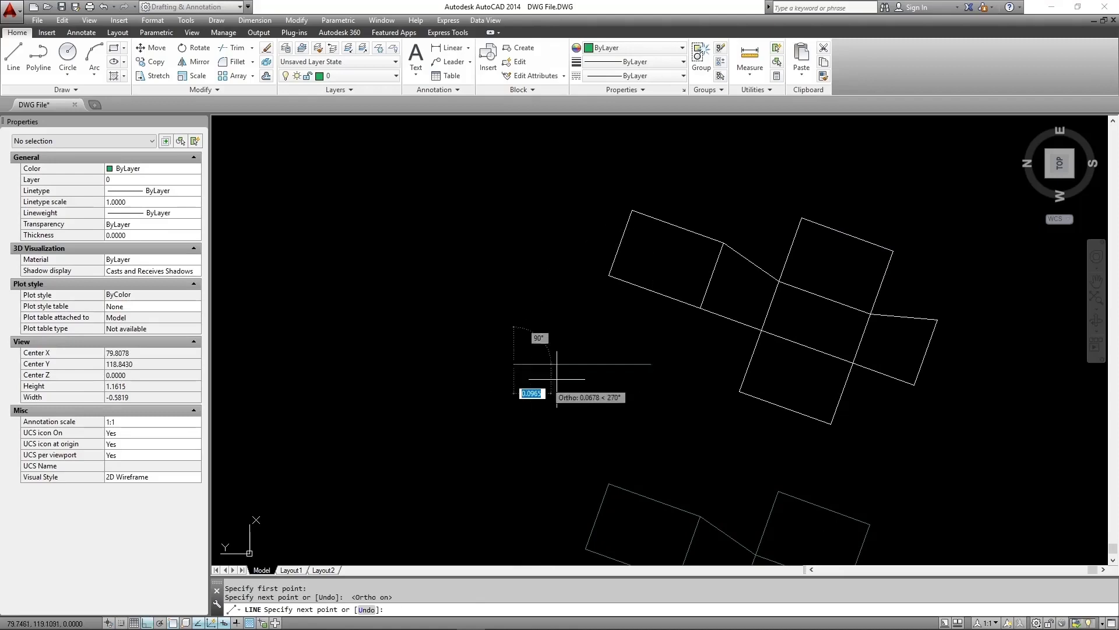
{"action": "key", "text": "Escape"}
{"action": "middle_click_drag", "start_coordinate": [709, 342], "coordinate": [721, 378]}
Align the net's base edge to the horizontal reference line without scaling
{"action": "type", "text": "al"}
{"action": "left_click", "coordinate": [609, 187]}
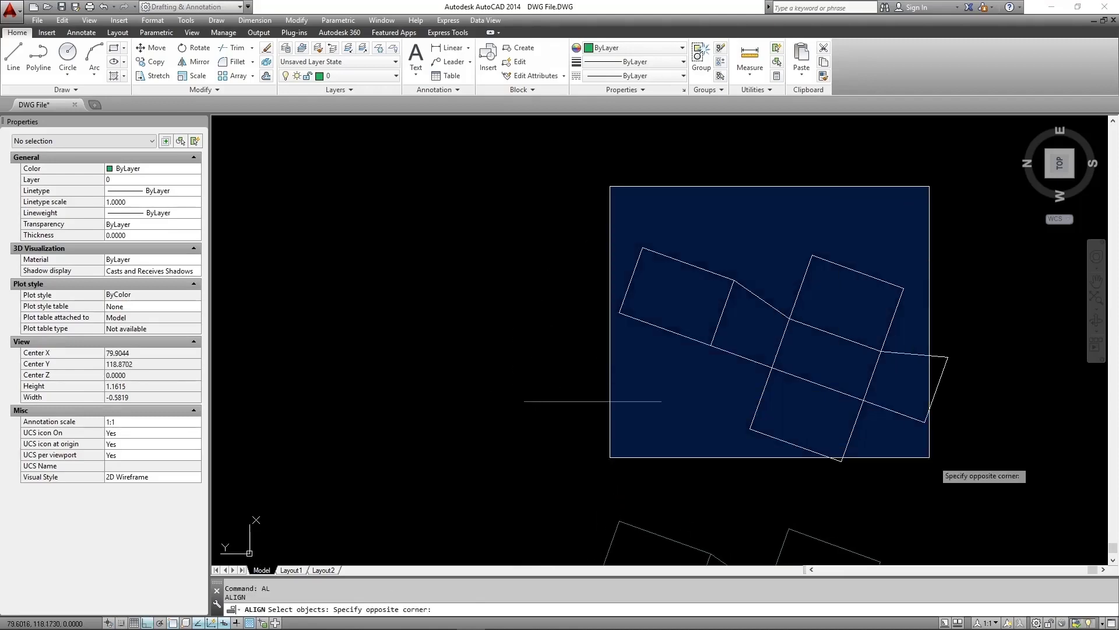
{"action": "left_click", "coordinate": [931, 464]}
{"action": "key", "text": "Return"}
{"action": "left_click", "coordinate": [825, 454]}
{"action": "left_click", "coordinate": [640, 401]}
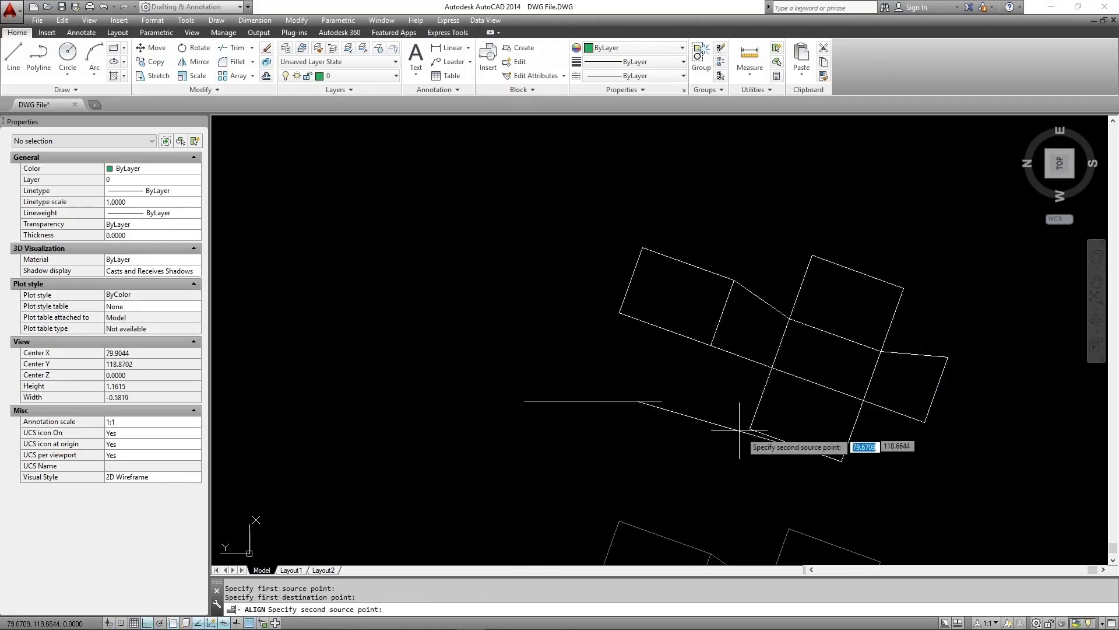
{"action": "left_click", "coordinate": [750, 429]}
{"action": "left_click", "coordinate": [580, 402]}
{"action": "key", "text": "Return"}
{"action": "key", "text": "Return"}
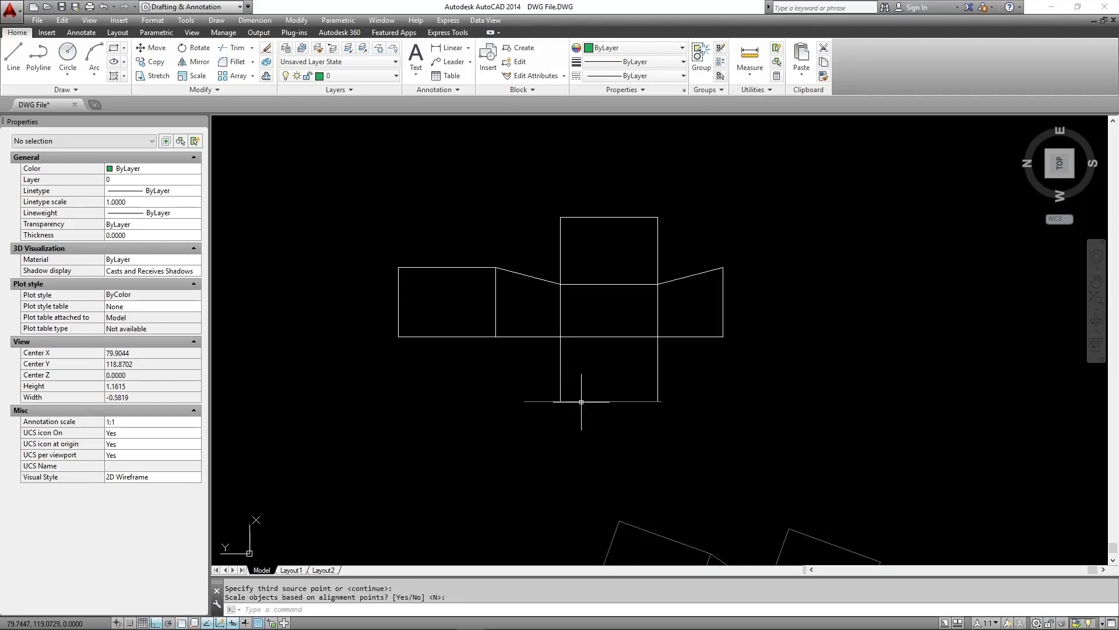
Erase the horizontal reference line
{"action": "left_click", "coordinate": [544, 401]}
{"action": "type", "text": "e"}
{"action": "key", "text": "Return"}
{"action": "scroll", "coordinate": [621, 327], "scroll_direction": "up", "scroll_amount": 2}
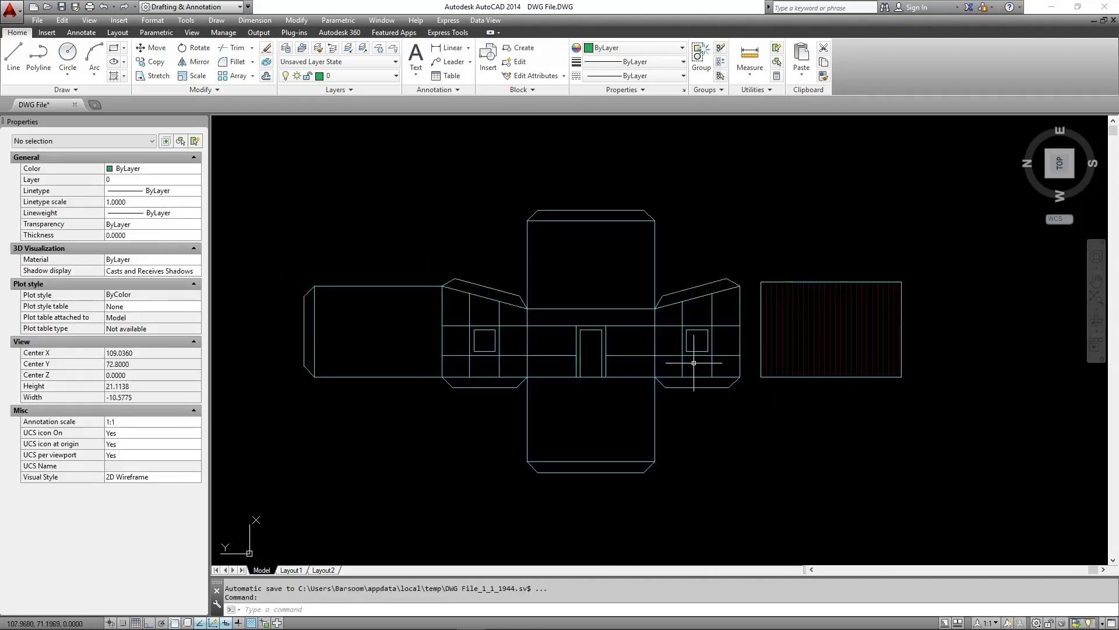
Inspect the finished net, then switch to the textured Unfolded image in Windows Photo Viewer
{"action": "scroll", "coordinate": [680, 330], "scroll_direction": "up", "scroll_amount": 5}
{"action": "scroll", "coordinate": [750, 342], "scroll_direction": "down", "scroll_amount": 5}
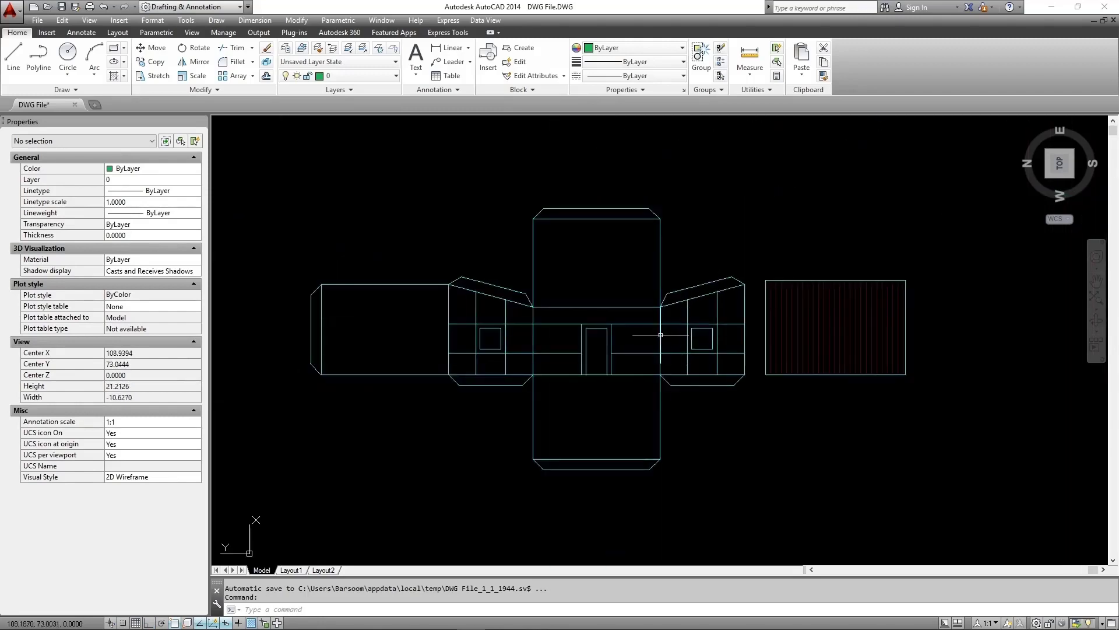
{"action": "scroll", "coordinate": [462, 295], "scroll_direction": "up", "scroll_amount": 2}
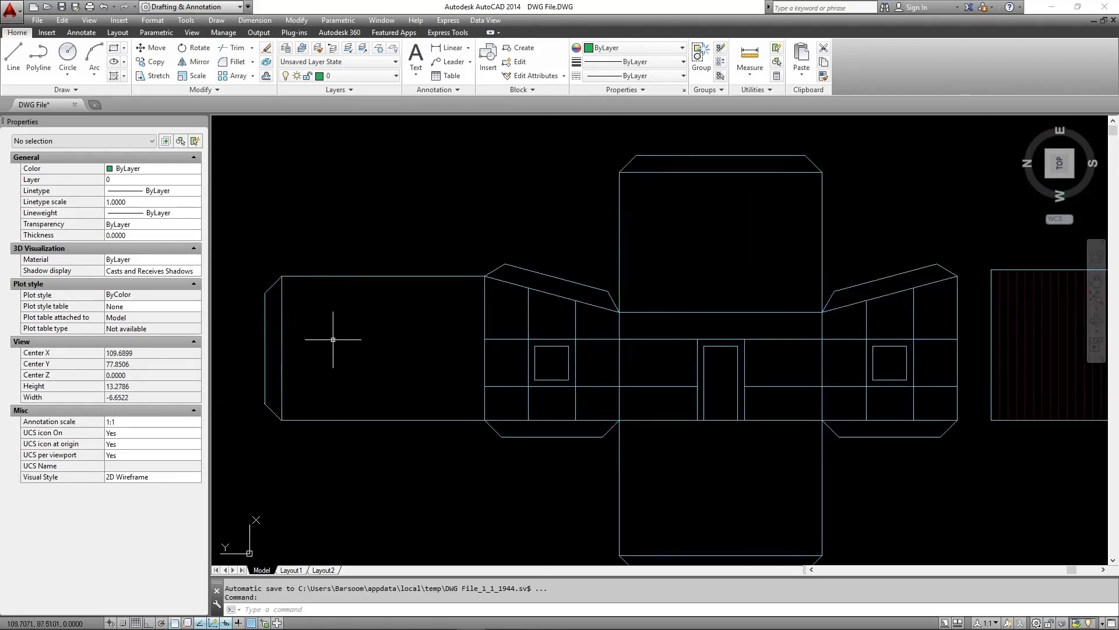
{"action": "scroll", "coordinate": [688, 402], "scroll_direction": "down", "scroll_amount": 3}
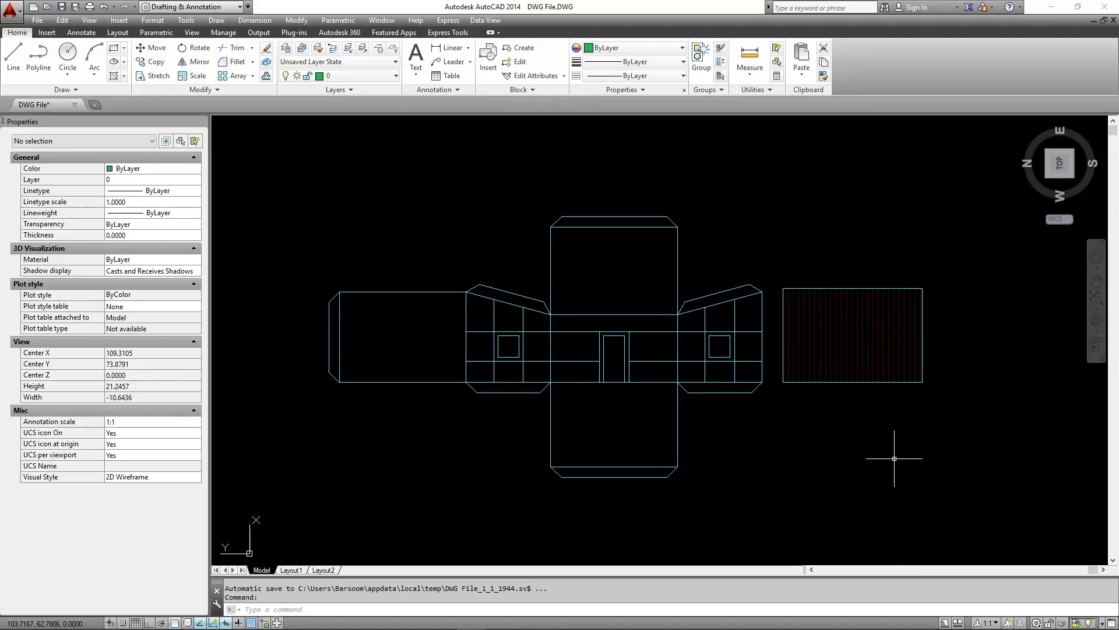
{"action": "key", "text": "alt+Tab"}
{"action": "scroll", "coordinate": [400, 150], "scroll_direction": "up", "scroll_amount": 5}
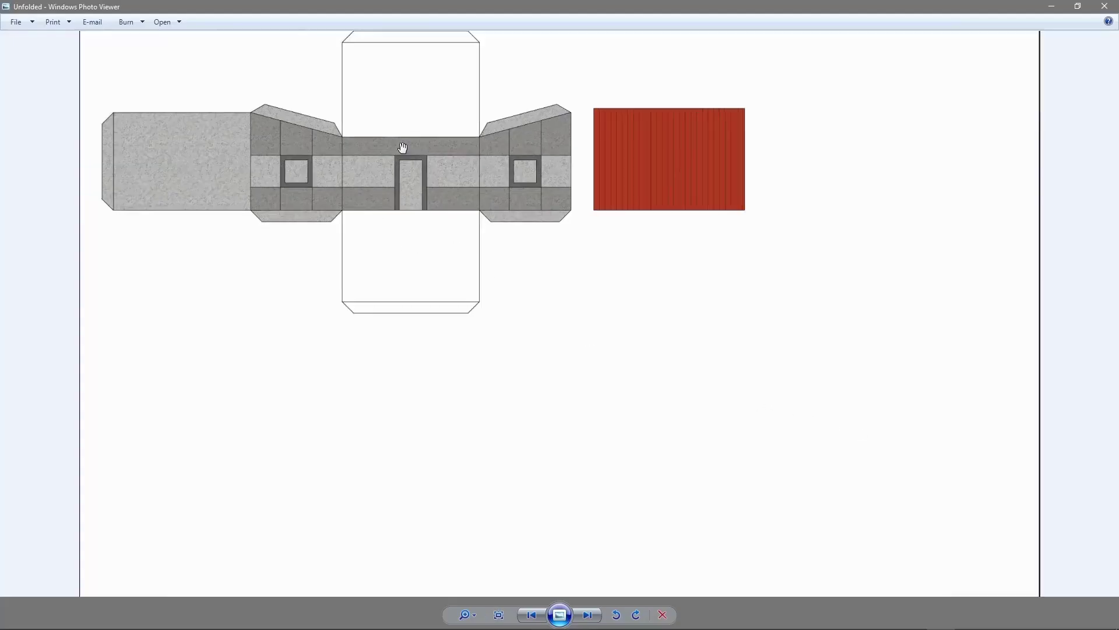
{"action": "left_click_drag", "start_coordinate": [320, 169], "coordinate": [477, 255]}
{"action": "scroll", "coordinate": [476, 254], "scroll_direction": "down", "scroll_amount": 3}
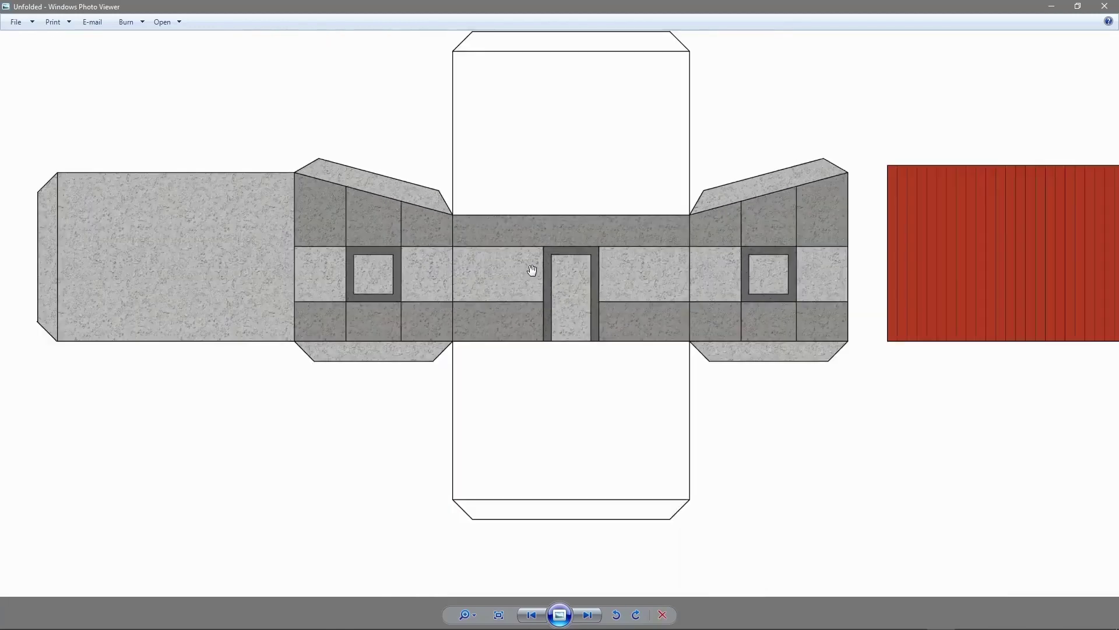